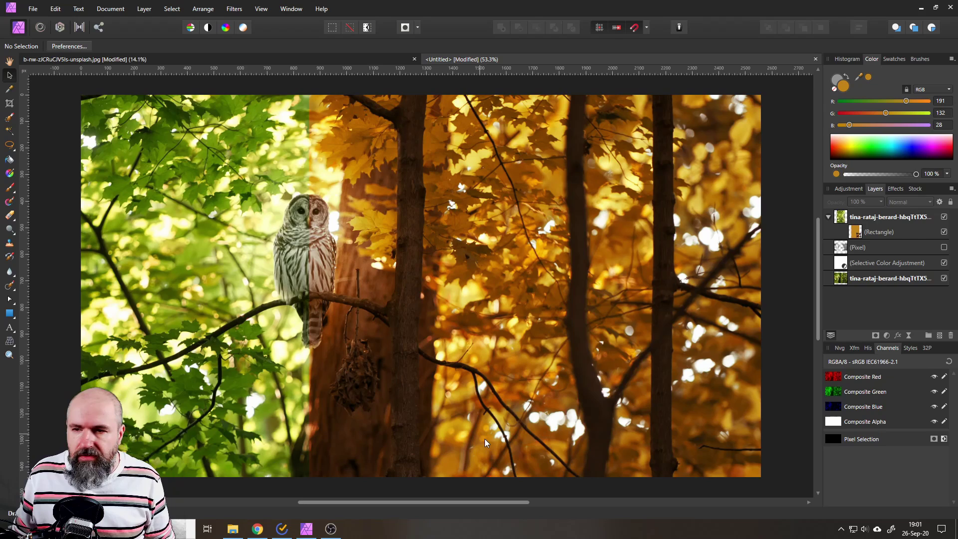
- Widen the comparison rectangle to reveal the original photo, then bring the split back to the owl
click(302, 319)
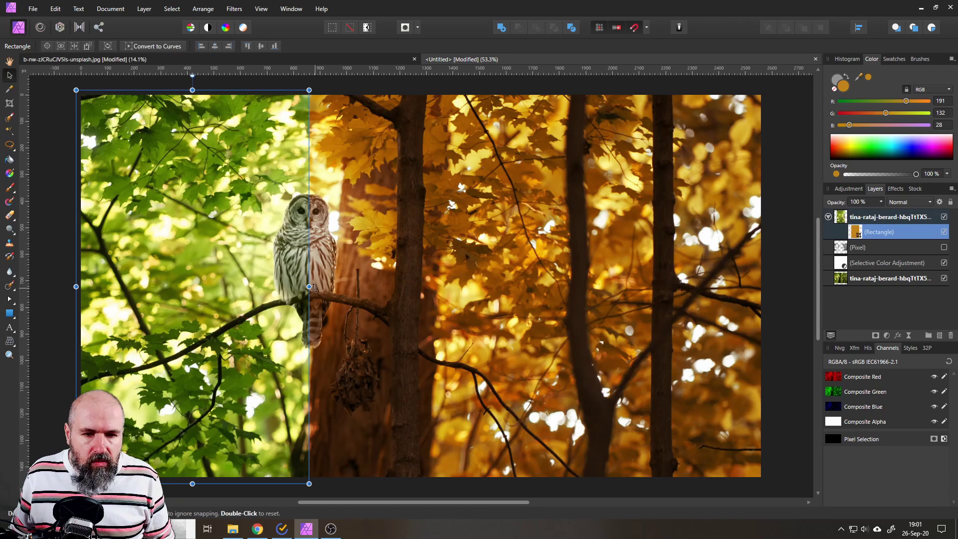
drag(315, 288, 774, 303)
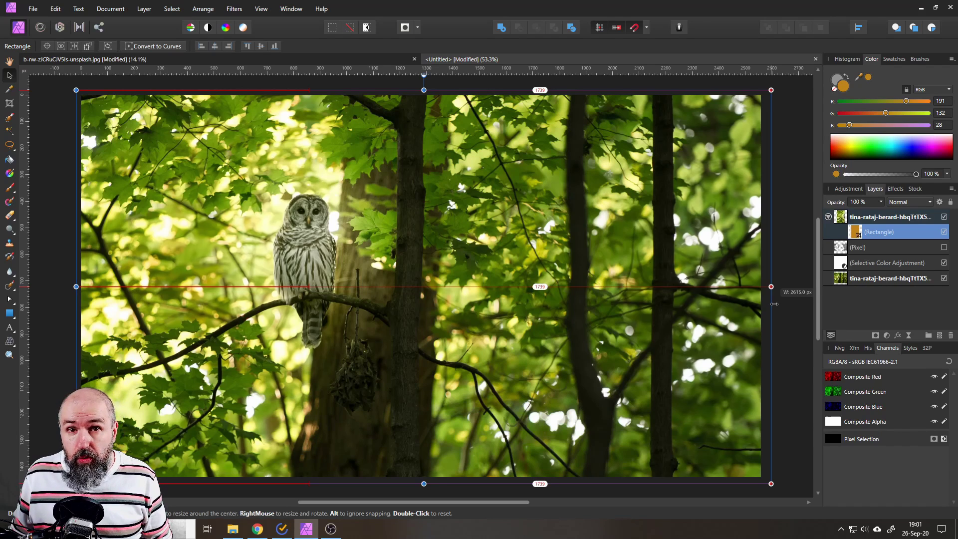
drag(774, 304, 768, 302)
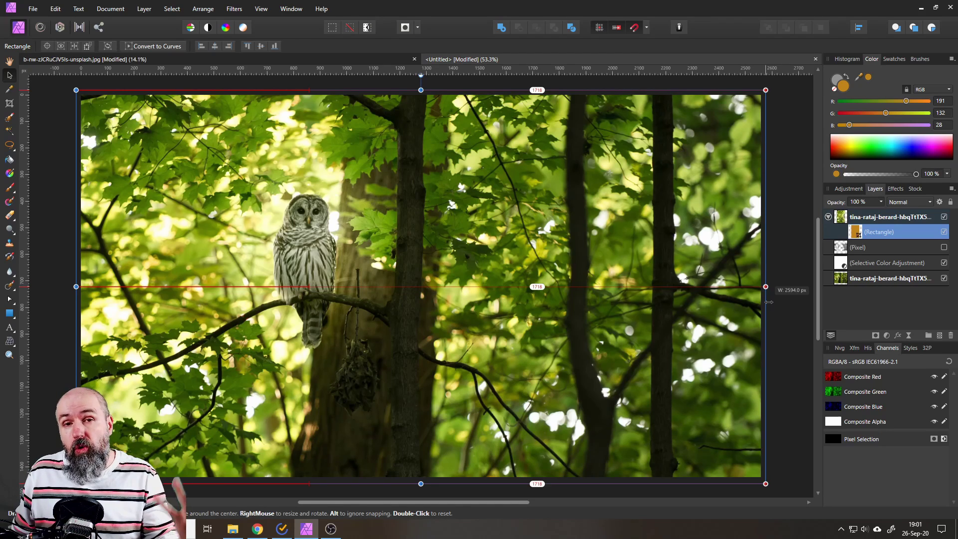
drag(768, 302, 308, 235)
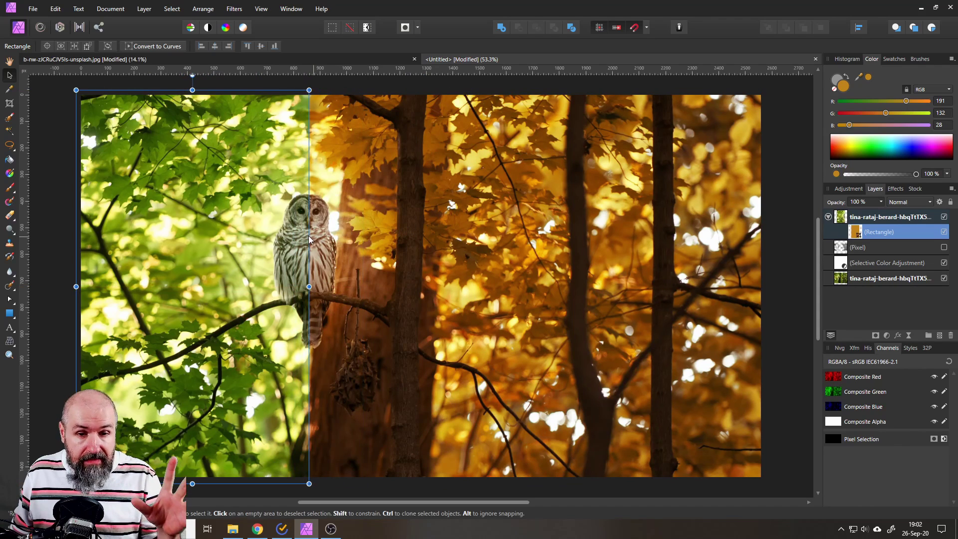
- Delete the Rectangle, Pixel and Selective Color layers and bring up the Adjustments list
click(848, 219)
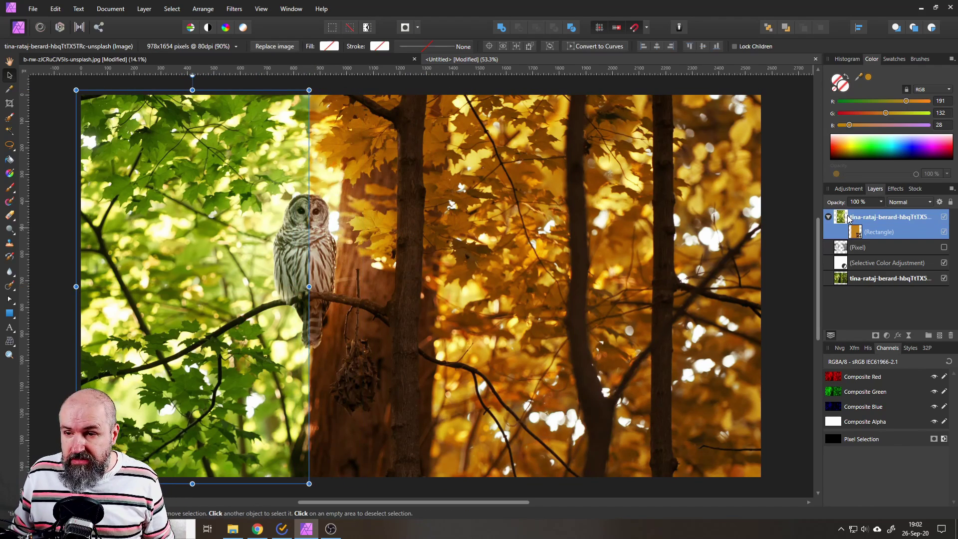
shift+click(872, 262)
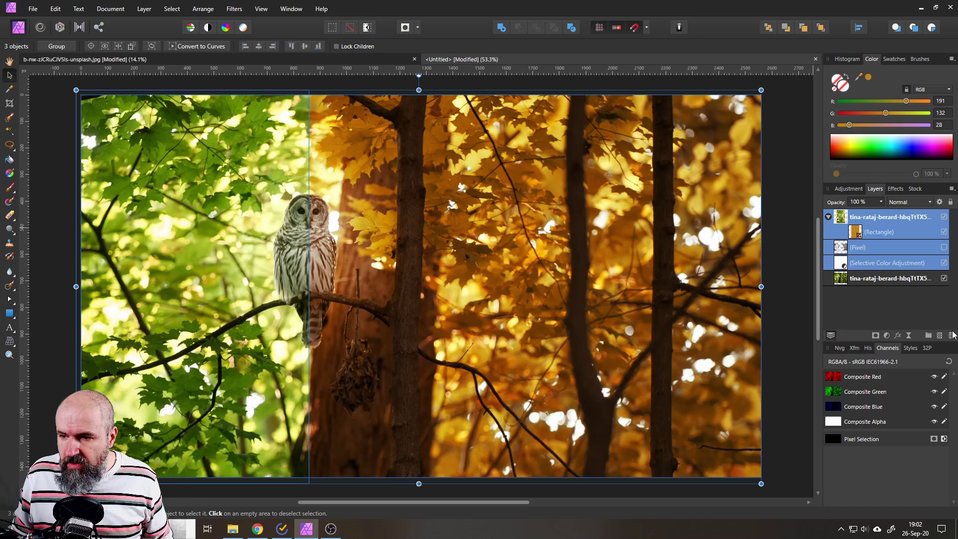
click(950, 335)
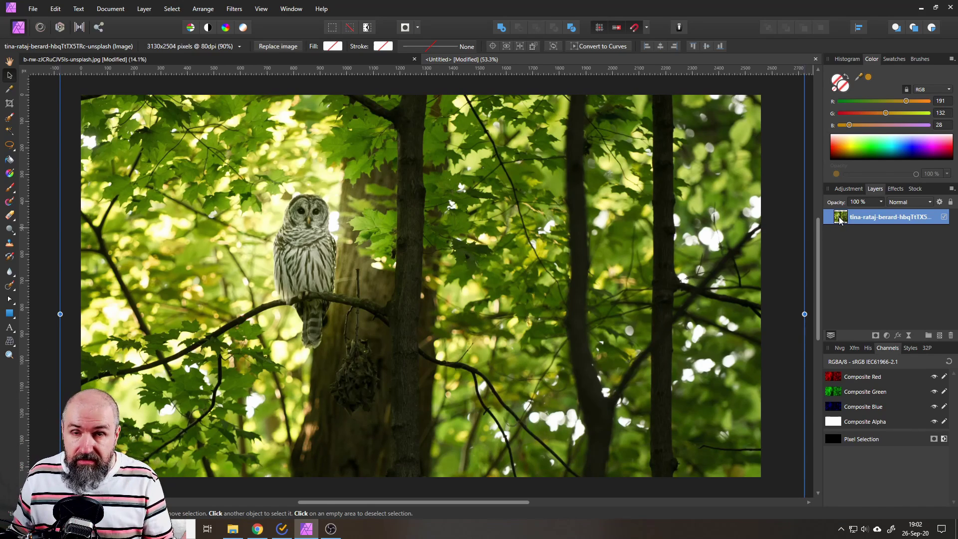
click(886, 337)
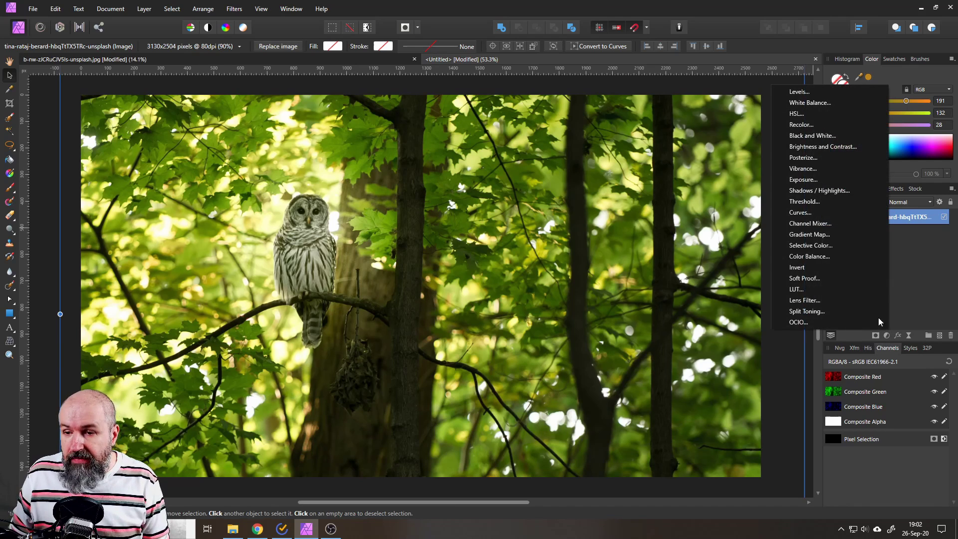
- Add a Selective Color adjustment and raise the Reds' Cyan to 28%
click(824, 246)
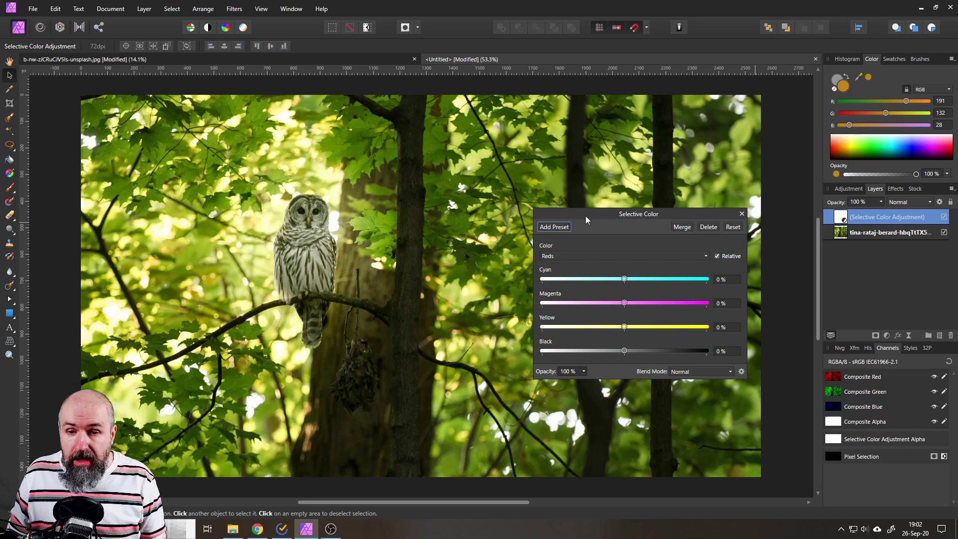
drag(585, 216, 492, 183)
click(498, 223)
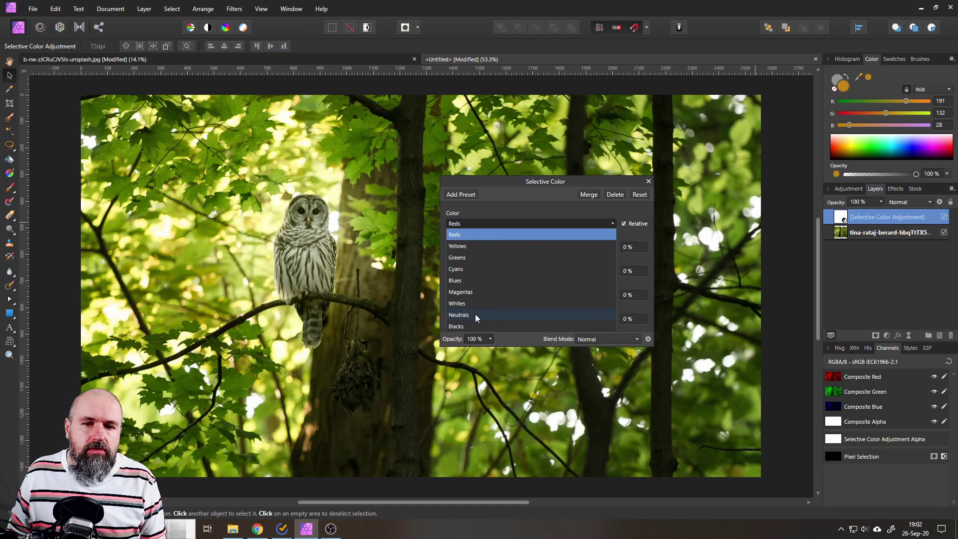
click(463, 235)
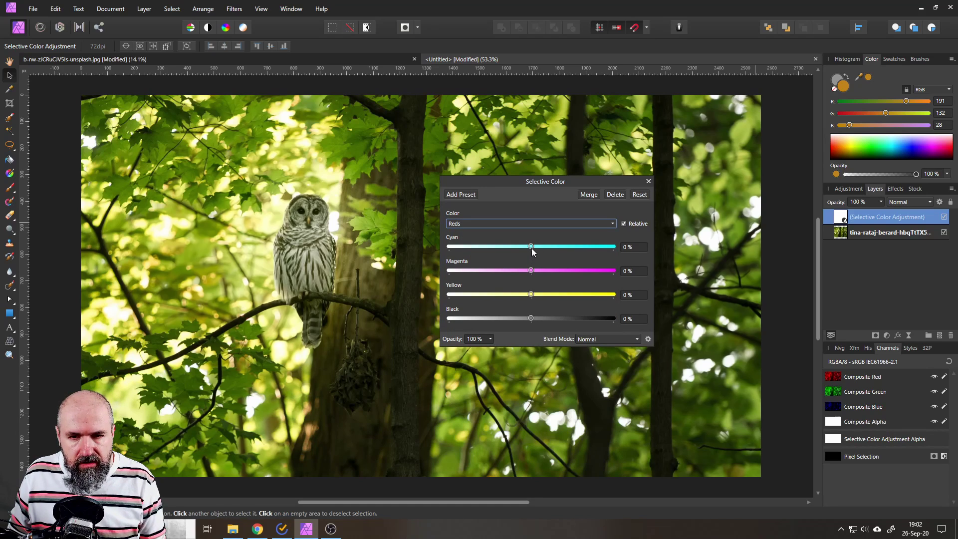
drag(531, 247, 551, 296)
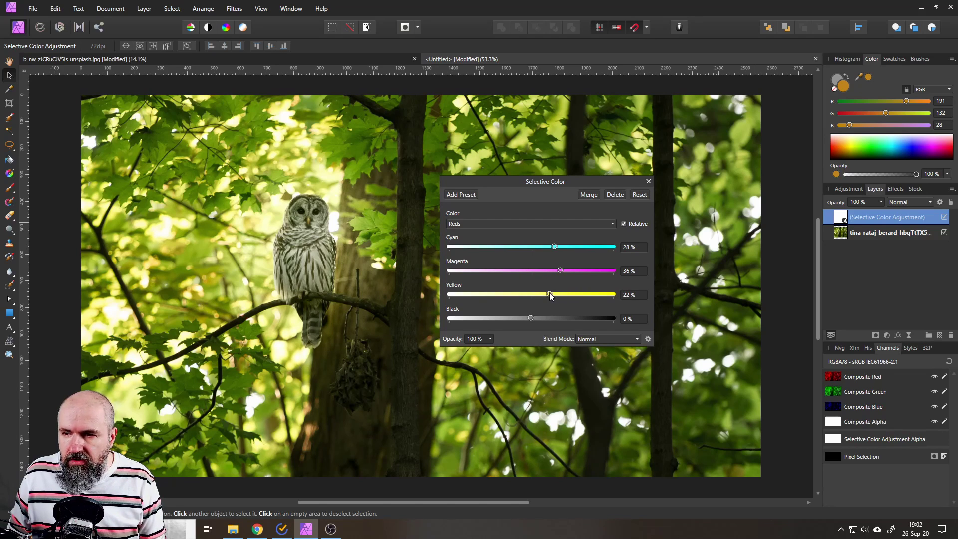
- Switch the Selective Color range from Reds to Yellows
drag(522, 189, 610, 206)
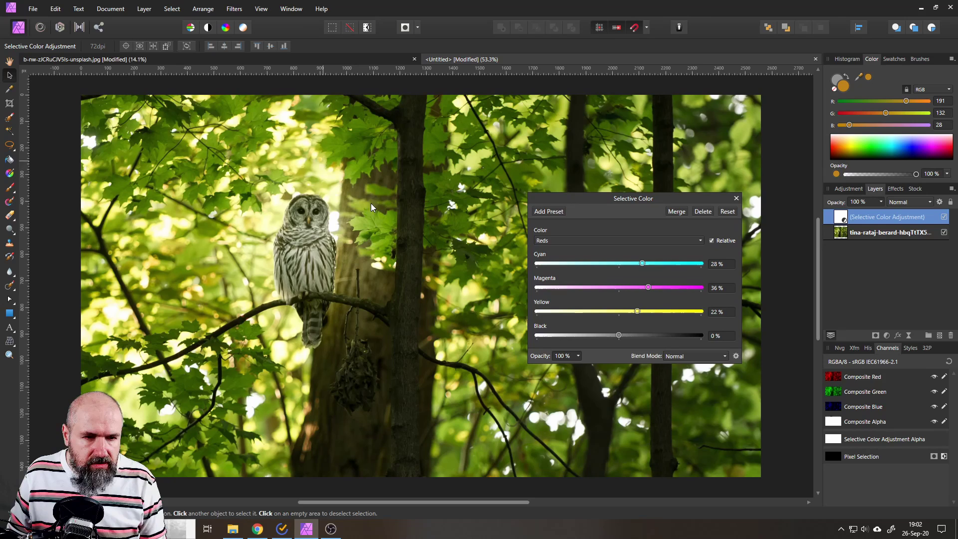
drag(547, 199, 451, 190)
click(530, 232)
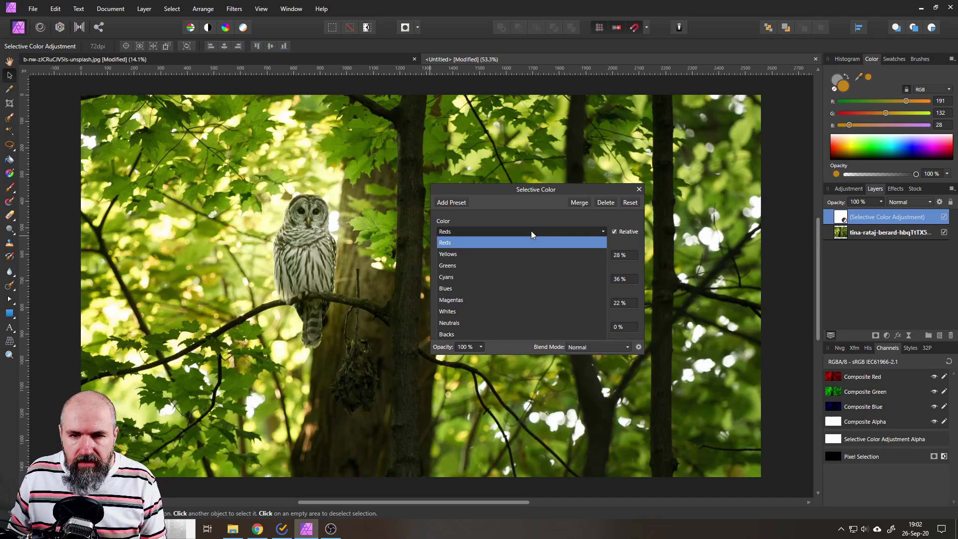
click(470, 255)
- Give the Yellows Cyan -100%, Magenta 40% and Yellow 38% for golden-orange foliage
drag(495, 205, 555, 231)
drag(582, 280, 500, 283)
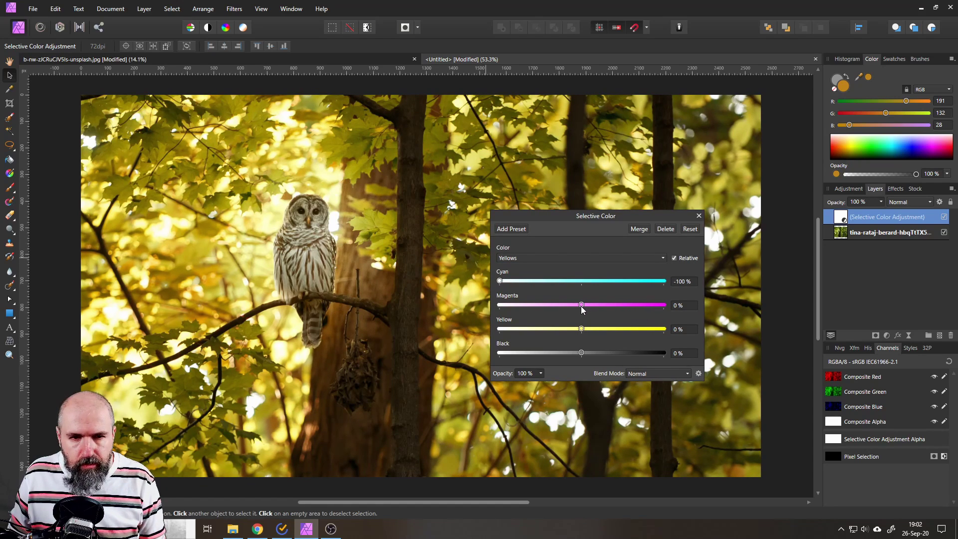
drag(581, 305, 618, 305)
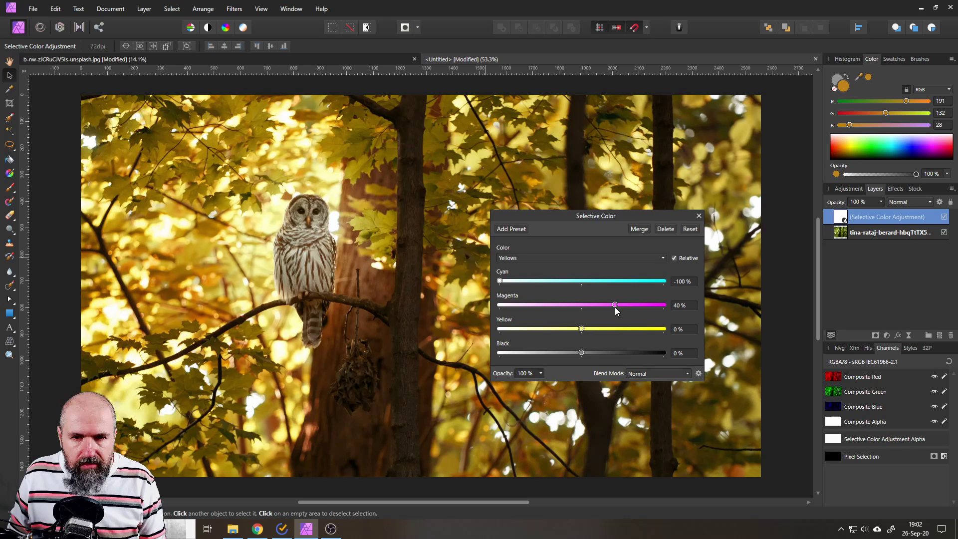
drag(585, 327, 613, 330)
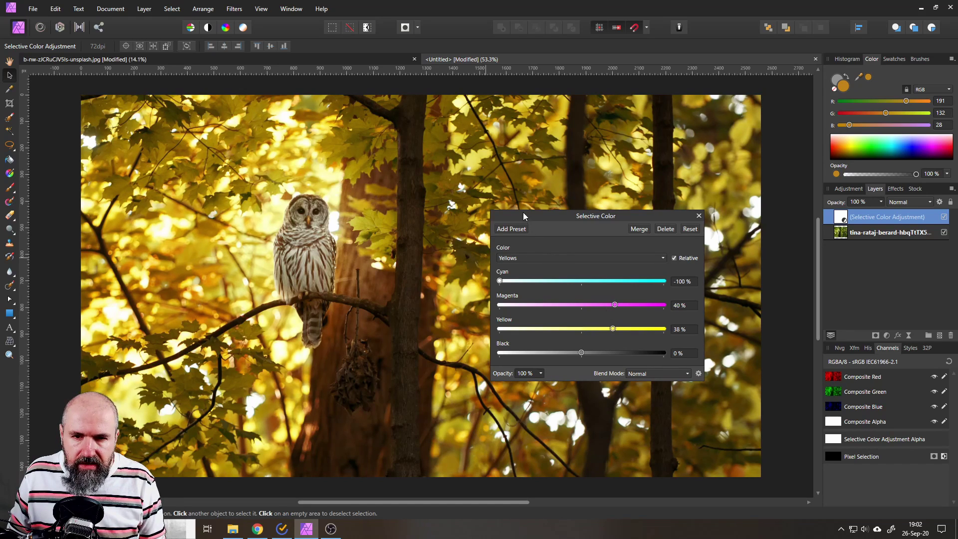
drag(523, 215, 464, 208)
- Set the Greens range to Cyan -100%, Magenta 80%, Yellow 50%
click(473, 257)
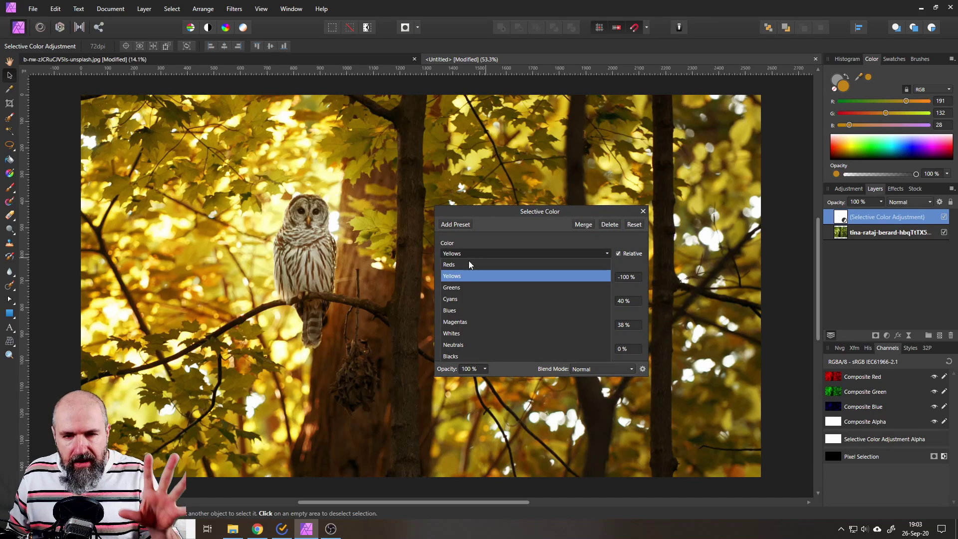
click(461, 287)
drag(525, 275, 444, 273)
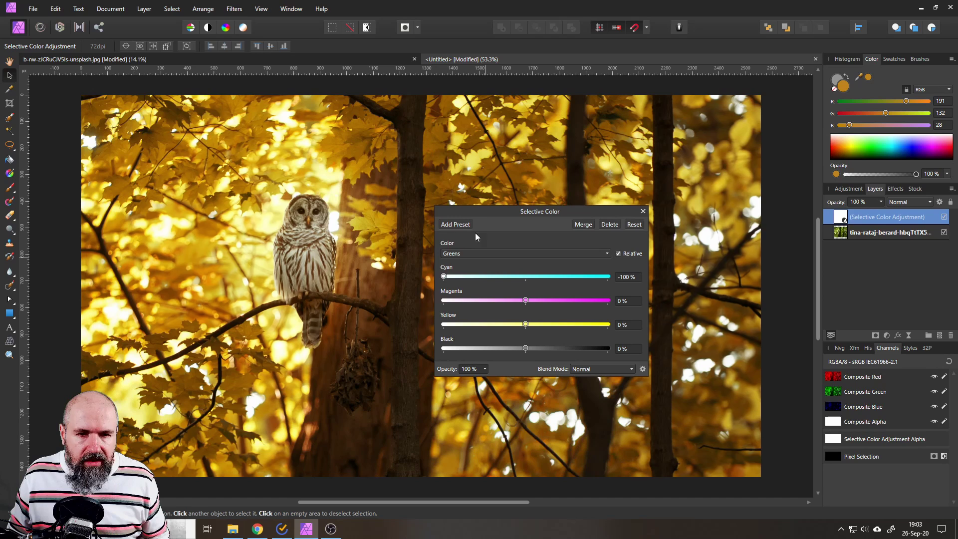
drag(462, 211, 493, 228)
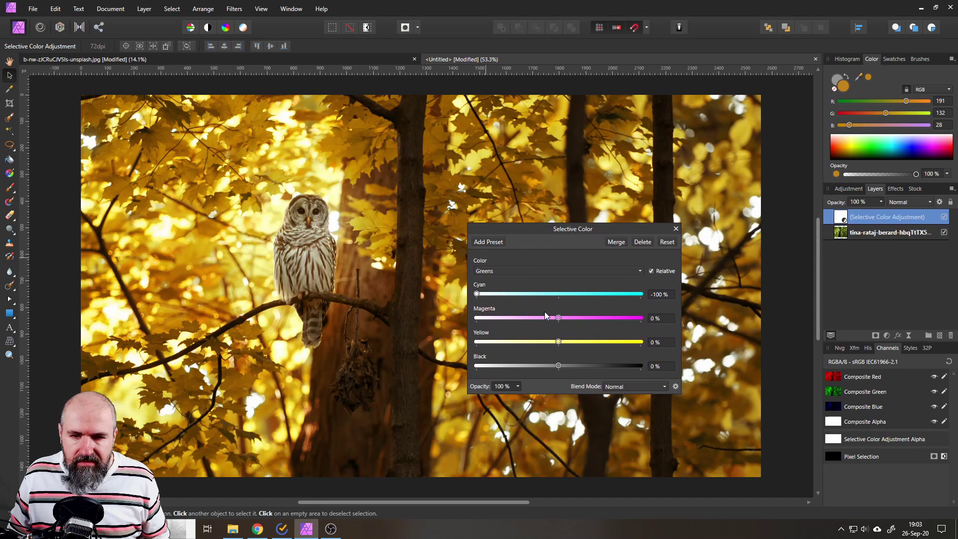
drag(562, 318, 616, 315)
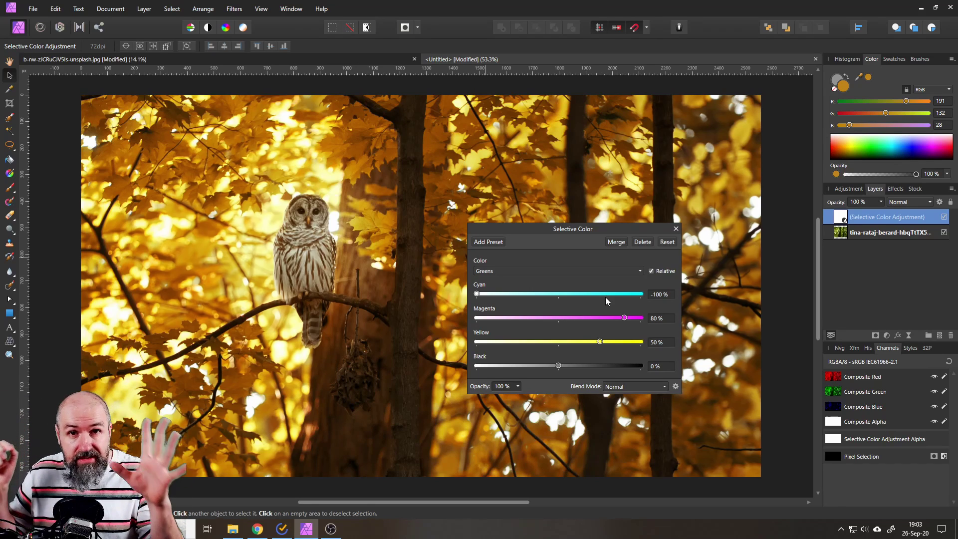
- Set the Cyans range to Cyan -100%, Magenta 7%, Yellow 3%
click(518, 270)
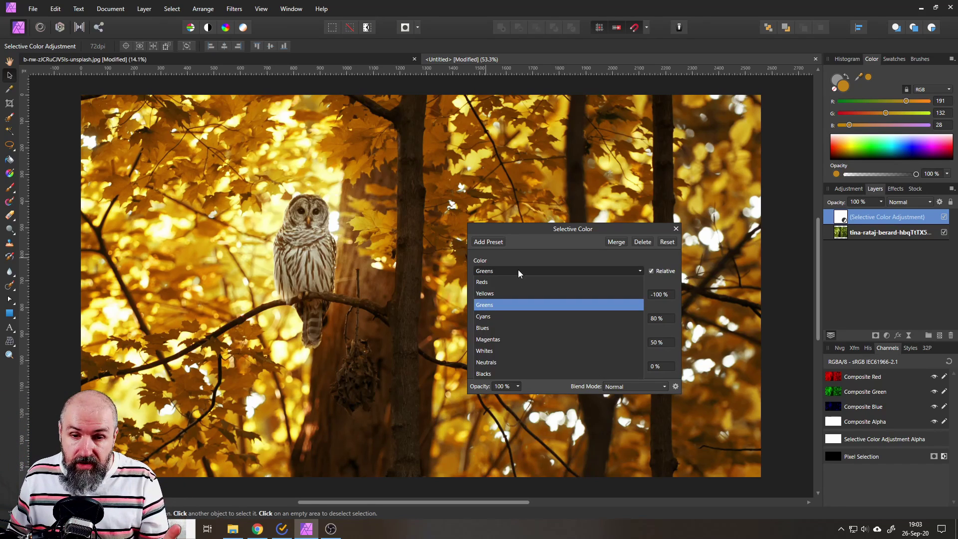
click(483, 316)
drag(504, 228, 631, 179)
drag(686, 246, 605, 253)
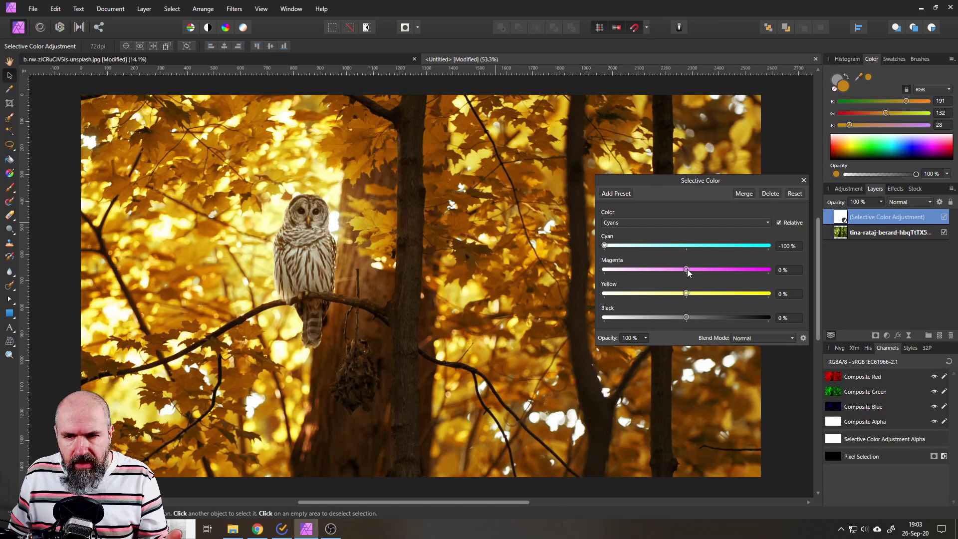
drag(686, 270, 689, 297)
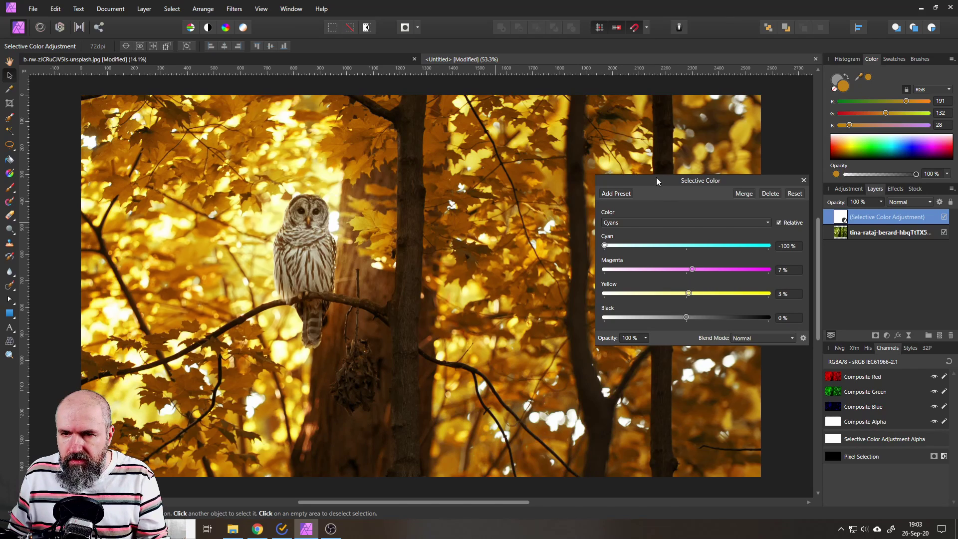
drag(656, 180, 561, 178)
click(554, 221)
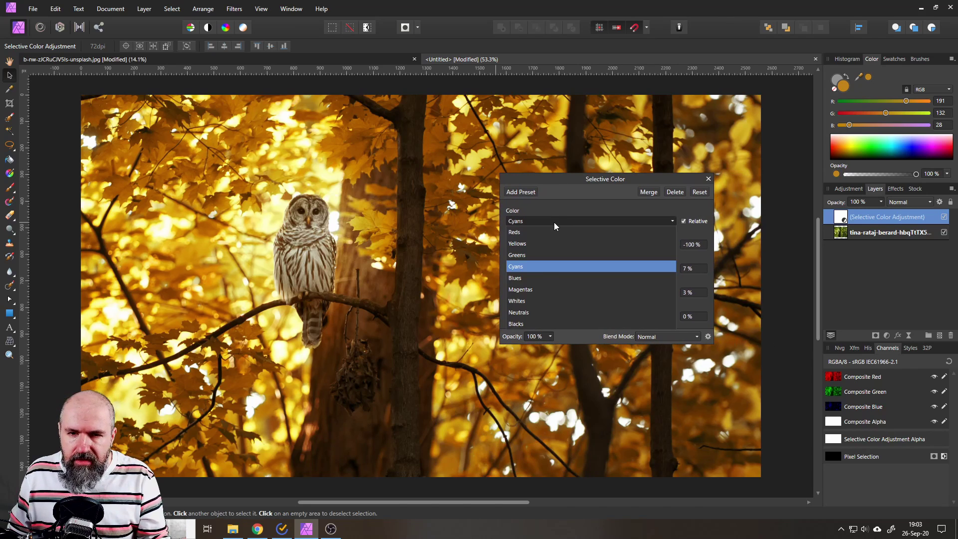
- Switch to Neutrals and, after trying several values, settle their Cyan at -24%
click(519, 313)
drag(548, 179, 531, 205)
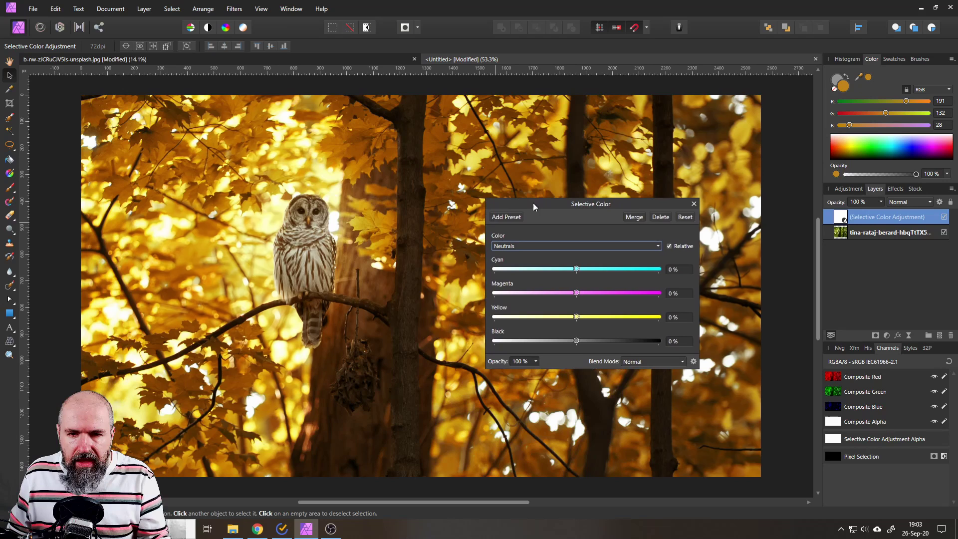
drag(575, 271, 561, 271)
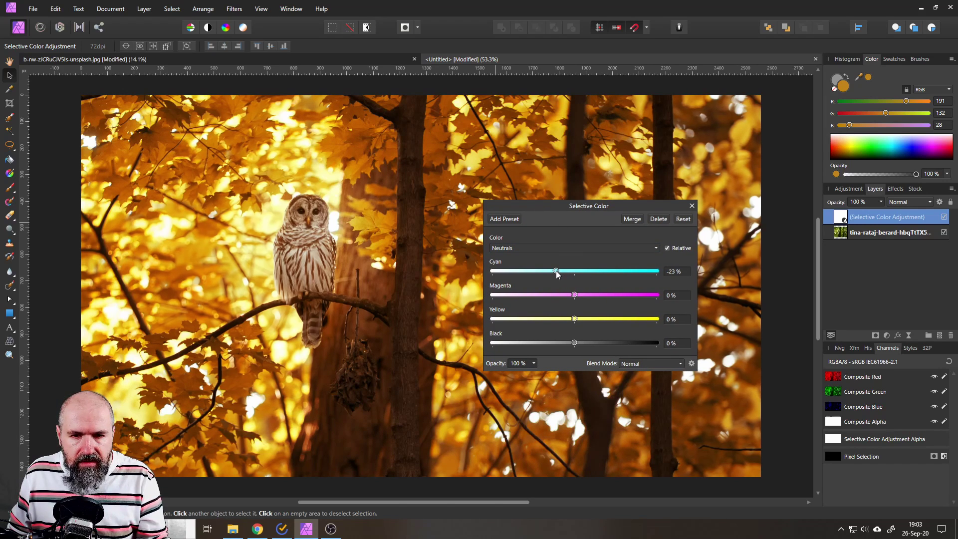
mouse_move(556, 271)
mouse_down()
mouse_move(584, 269)
mouse_move(561, 269)
mouse_up()
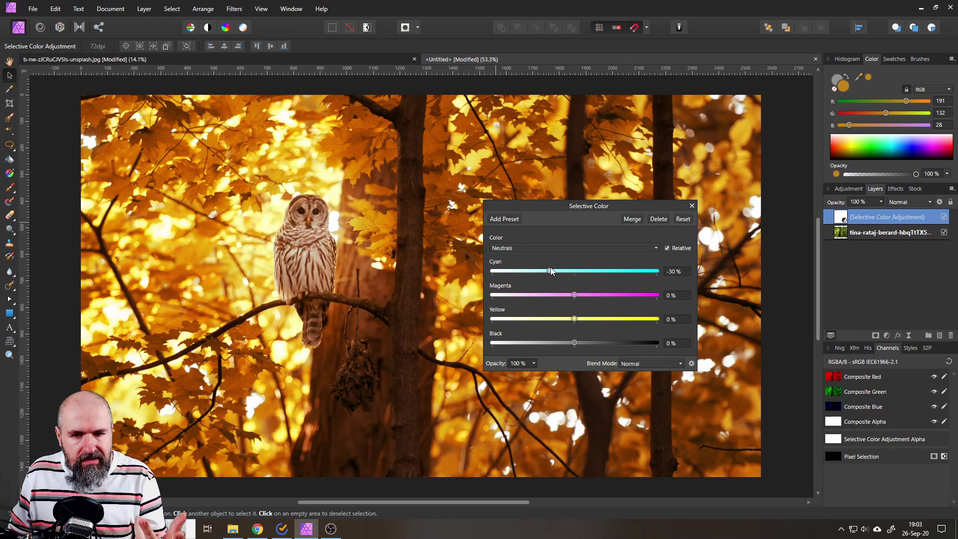
drag(551, 271, 579, 269)
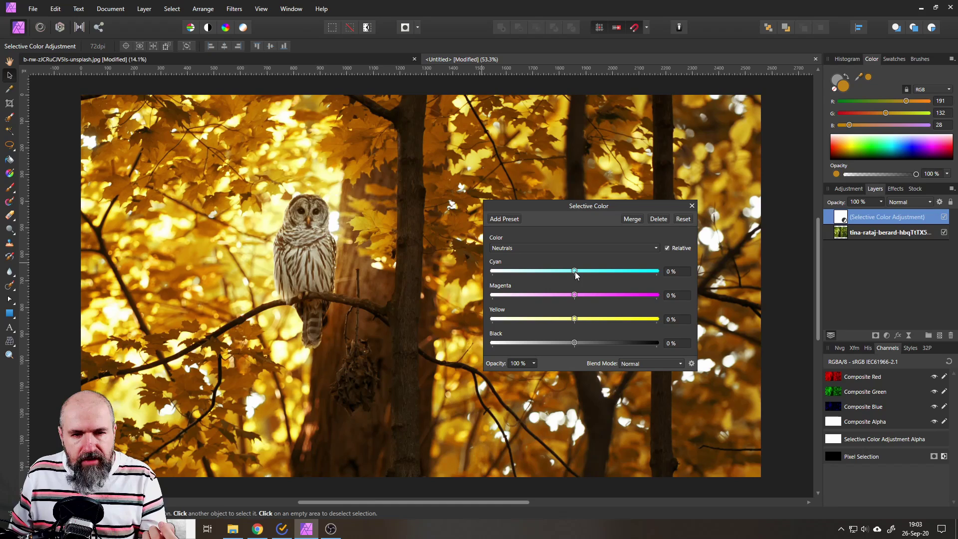
drag(576, 272, 558, 270)
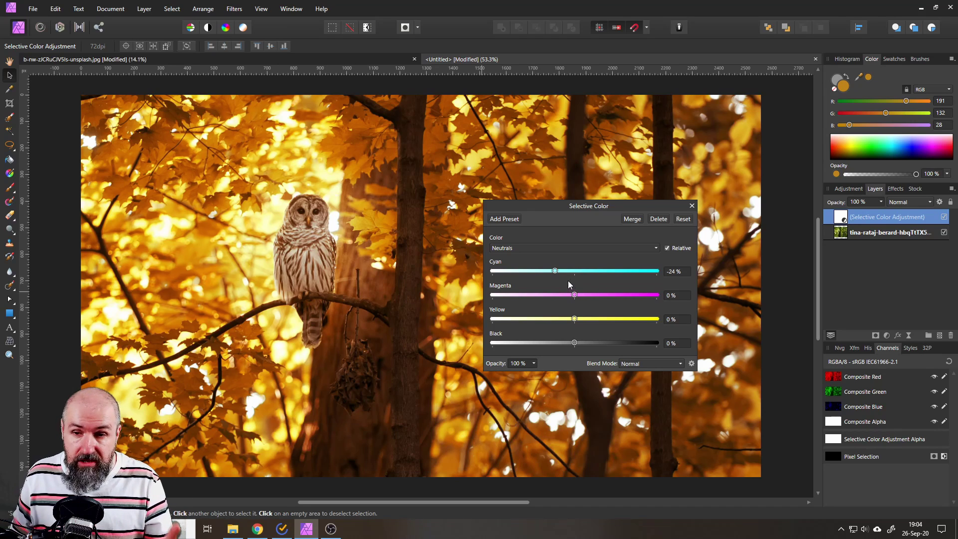
- Close the Selective Color dialog to view the golden owl photo
click(691, 206)
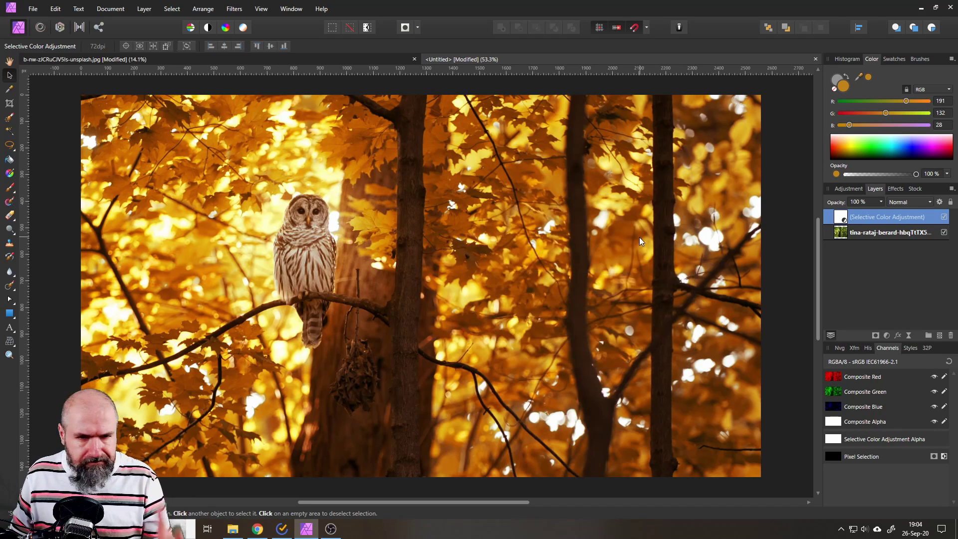
- Add a new pixel layer and set the Paint Brush colour to light grey B7B7B7
click(939, 335)
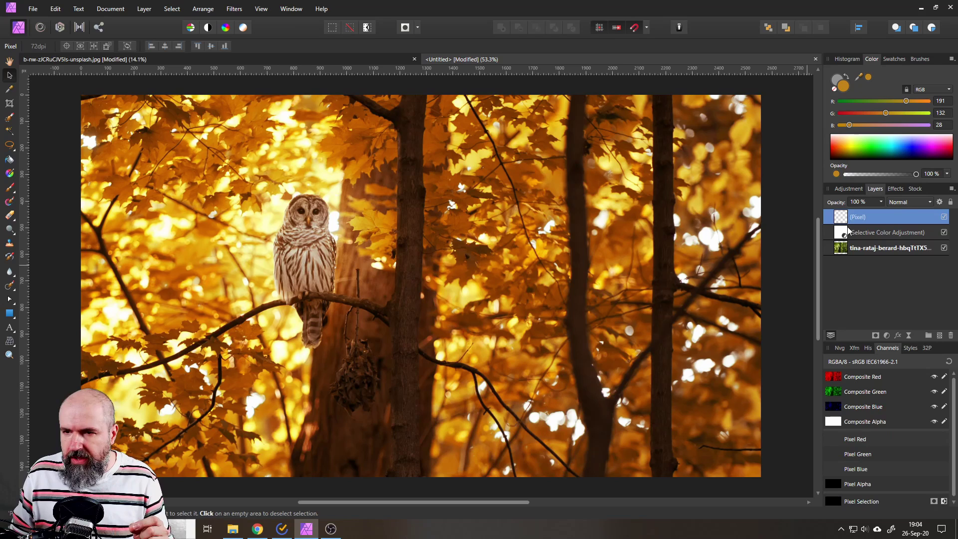
click(8, 192)
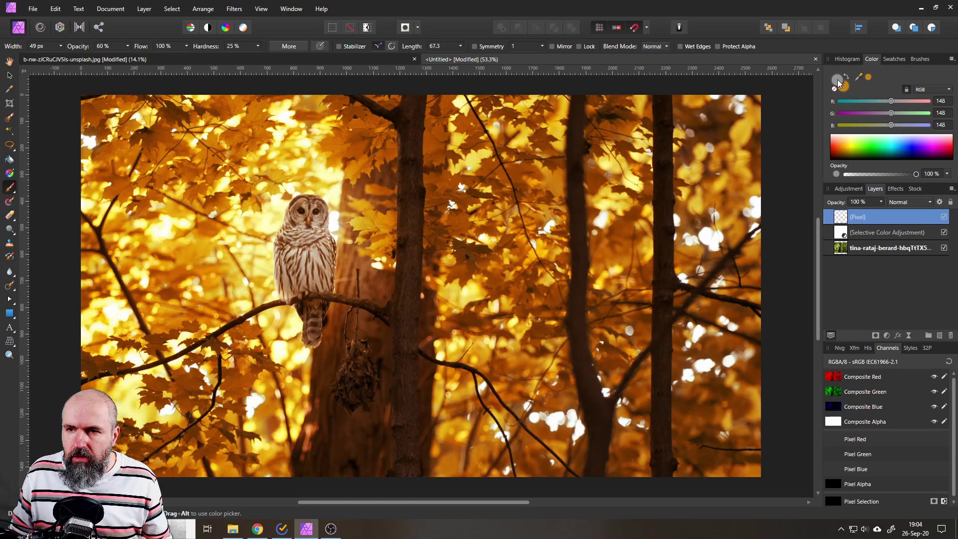
double_click(837, 79)
drag(391, 146, 719, 109)
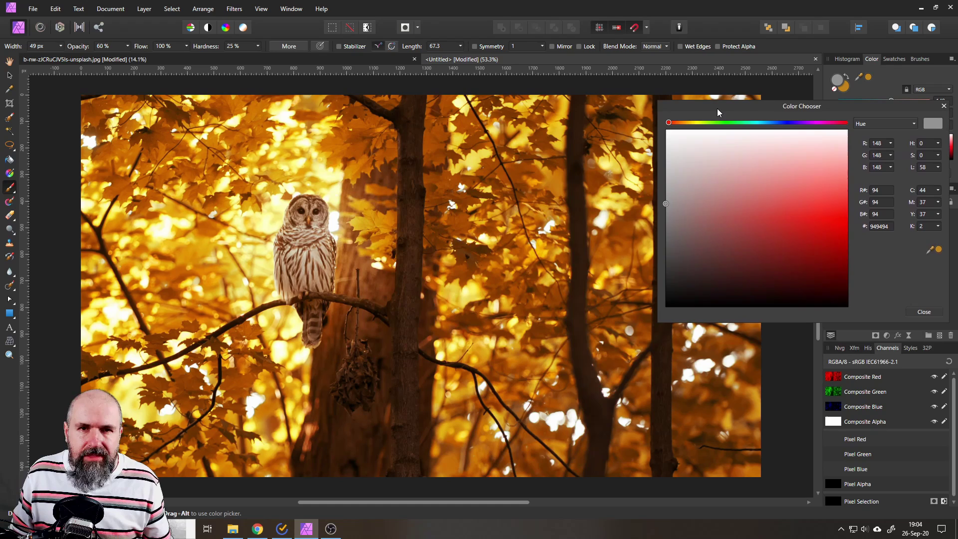
mouse_move(666, 205)
mouse_down()
mouse_move(664, 251)
mouse_move(661, 211)
mouse_up()
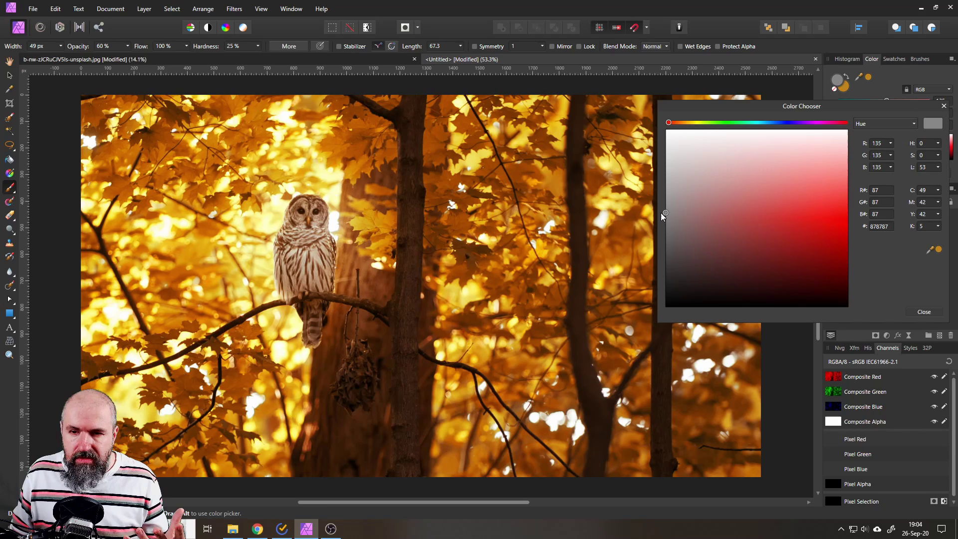
drag(662, 215, 664, 238)
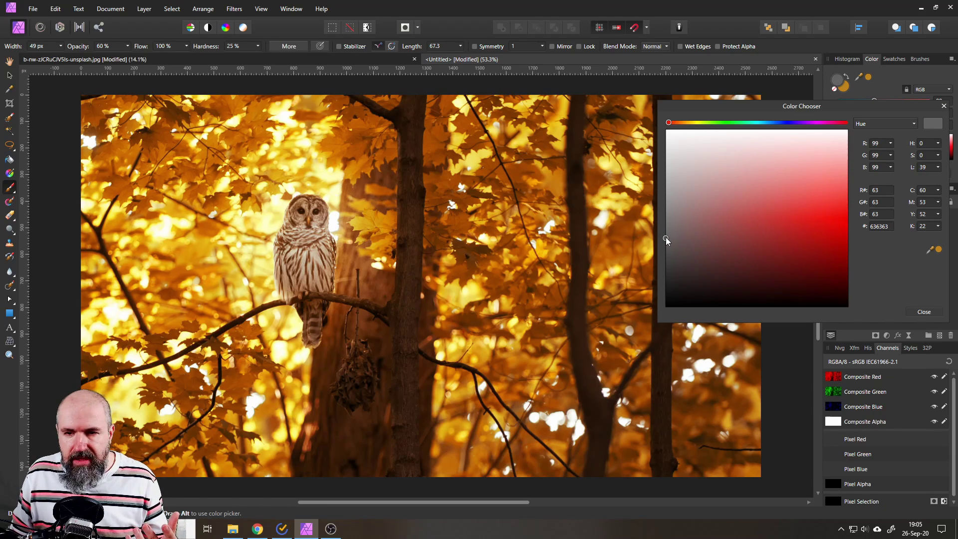
drag(666, 239, 658, 179)
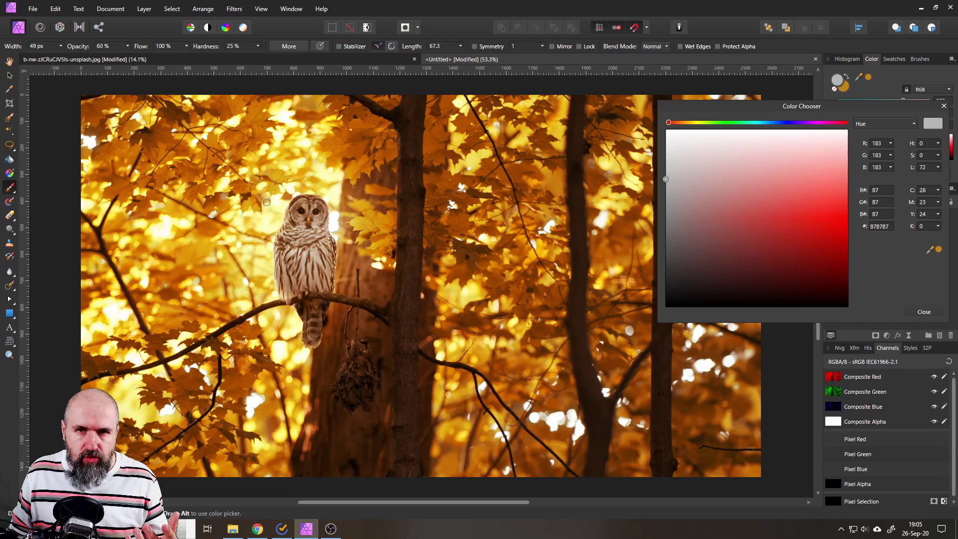
drag(717, 106, 438, 103)
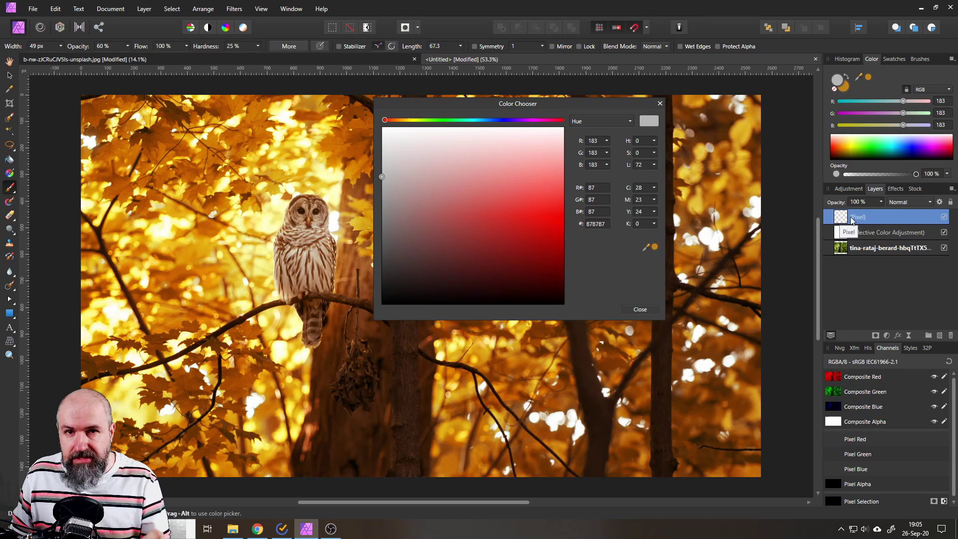
- Set the new pixel layer's blend mode to Soft Light
click(908, 202)
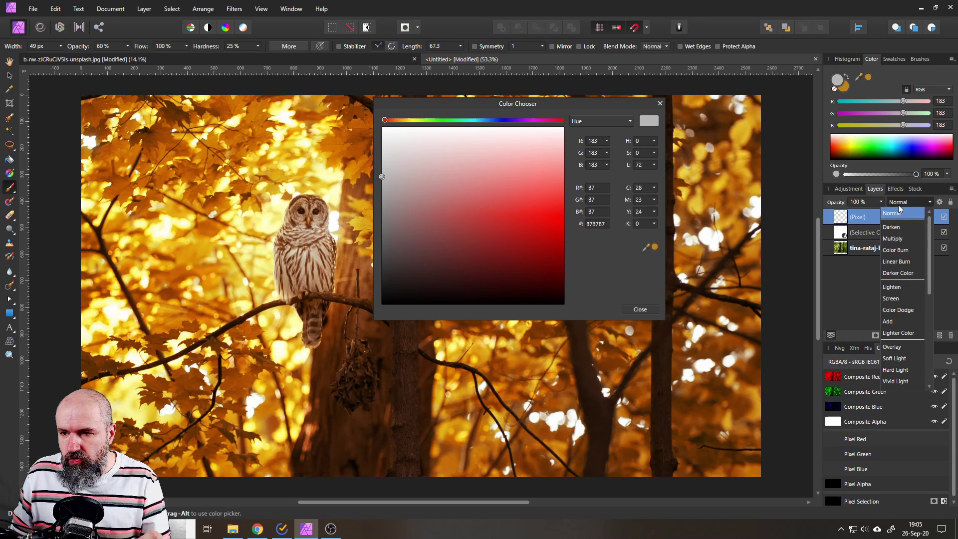
click(897, 358)
drag(450, 104, 664, 86)
- Set the brush to dark grey 104 with a 168 px width
drag(626, 203, 595, 215)
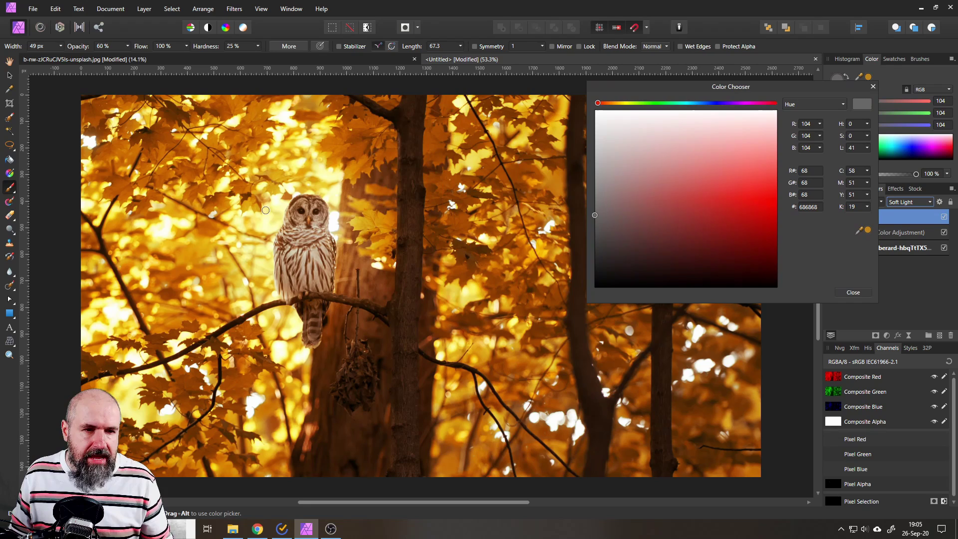
click(62, 46)
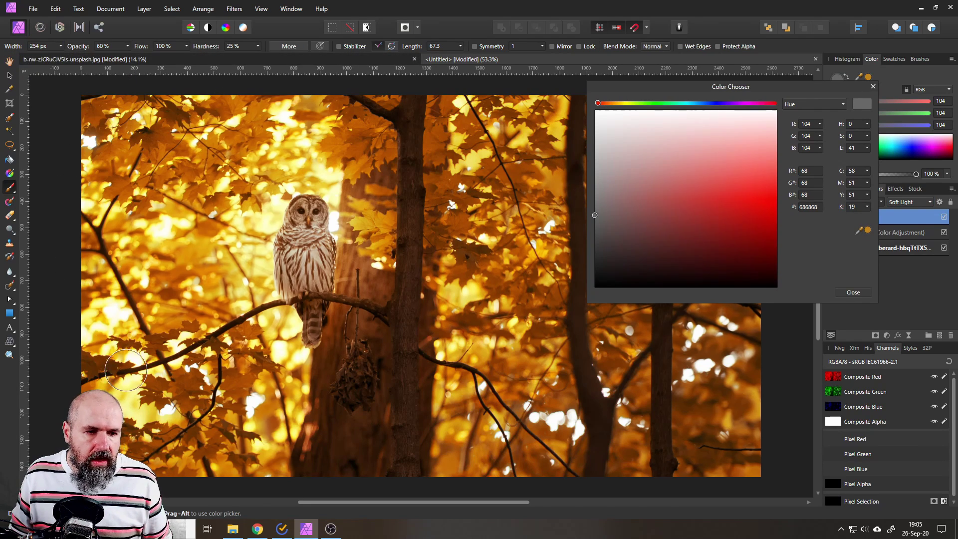
click(61, 46)
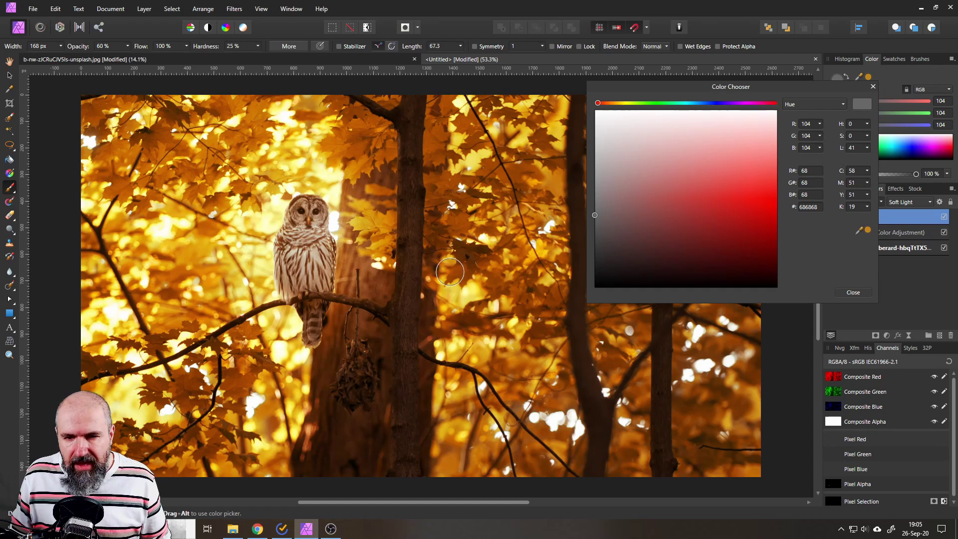
- Burn the foliage and tree trunks around the owl, moving across the photo
scroll(434, 299, down, 3)
scroll(434, 299, right, 4)
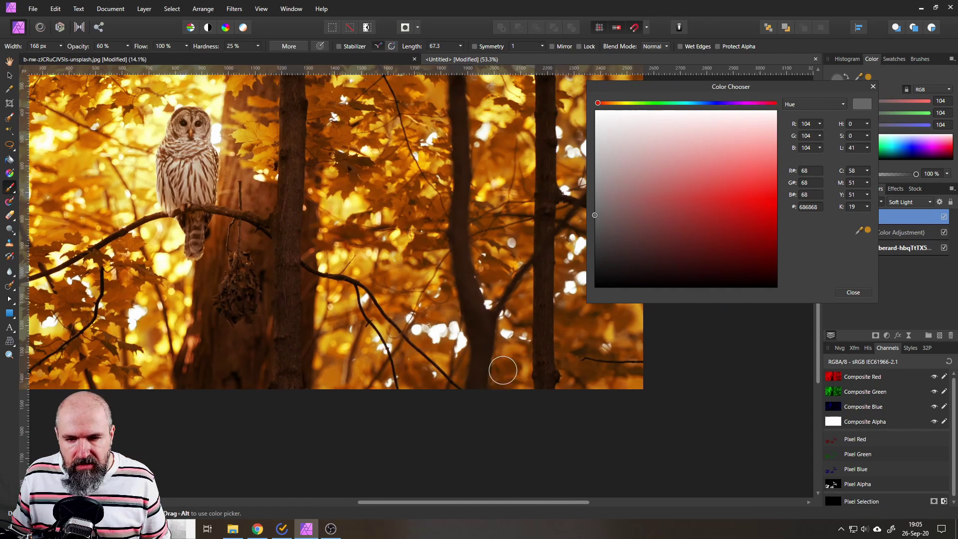
scroll(597, 329, up, 2)
scroll(597, 329, right, 1)
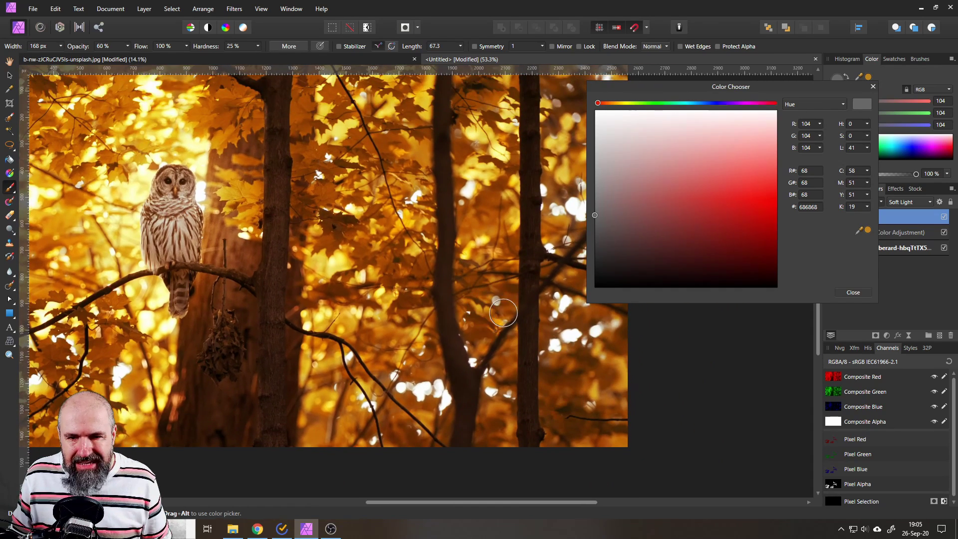
scroll(574, 292, right, 5)
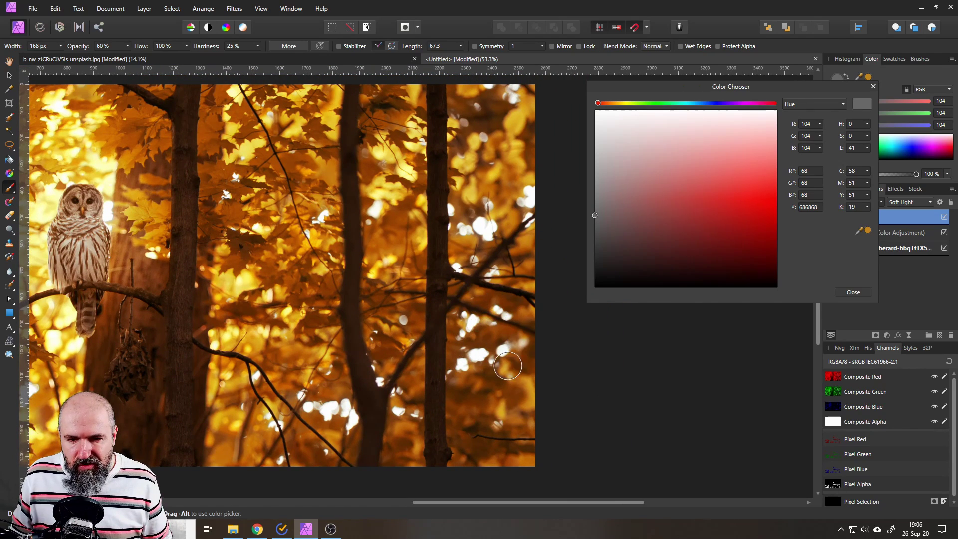
scroll(502, 399, up, 4)
scroll(502, 399, left, 1)
scroll(502, 399, up, 1)
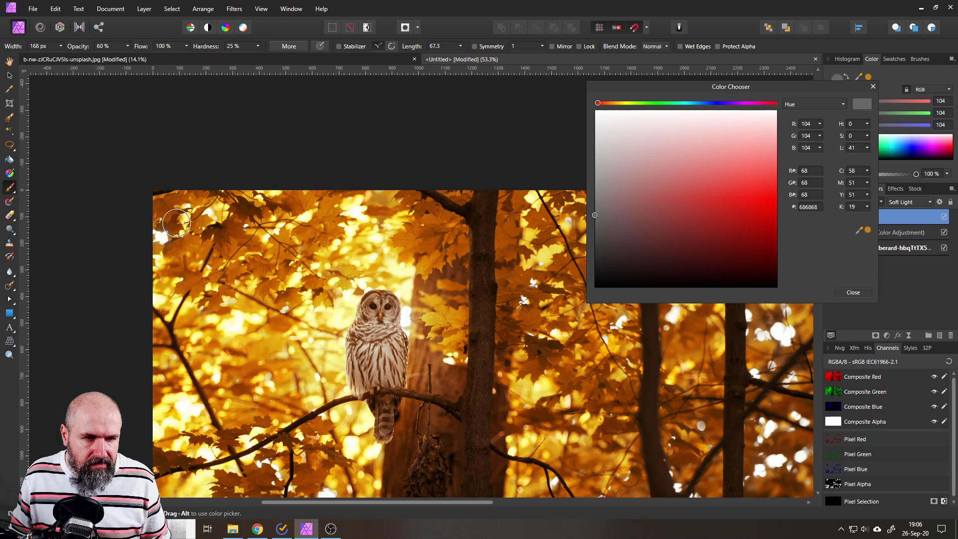
scroll(247, 294, down, 3)
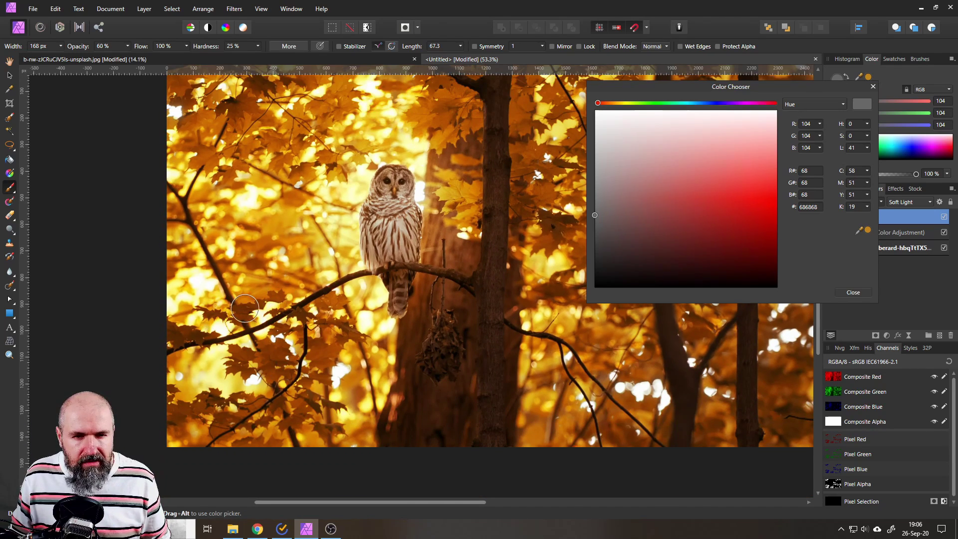
scroll(312, 345, right, 2)
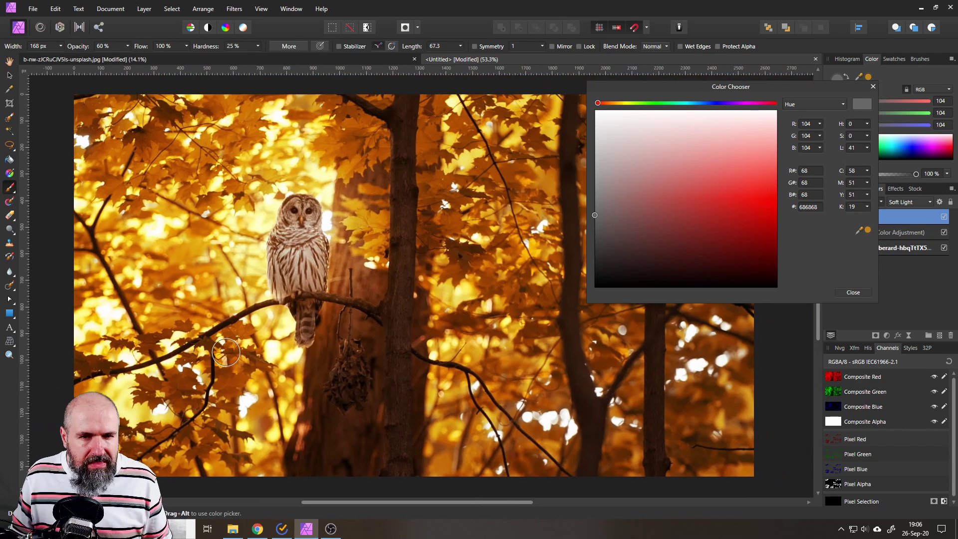
- Switch to lighter grey A5A5A5 at 79 px width and dodge the foliage highlights
click(589, 176)
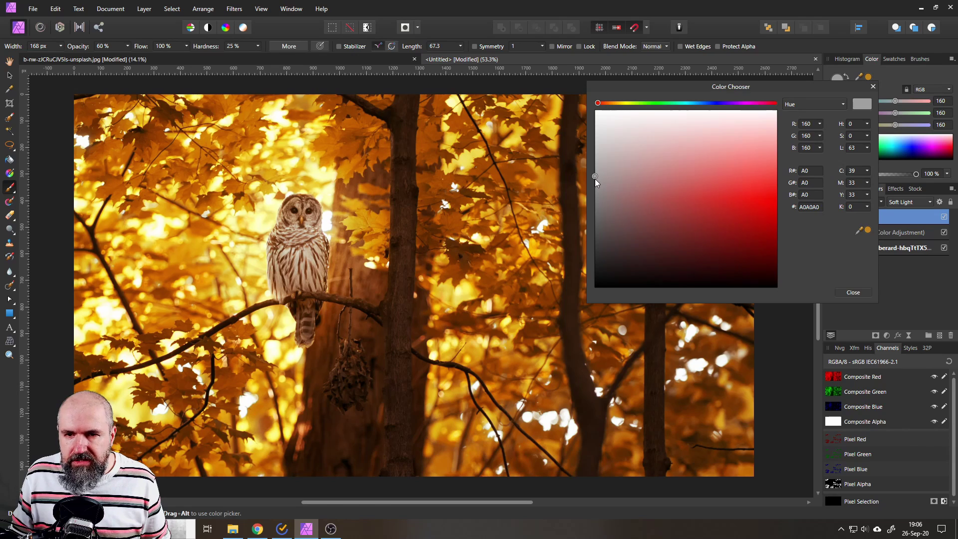
mouse_move(595, 179)
mouse_down()
mouse_move(592, 221)
mouse_move(583, 172)
mouse_up()
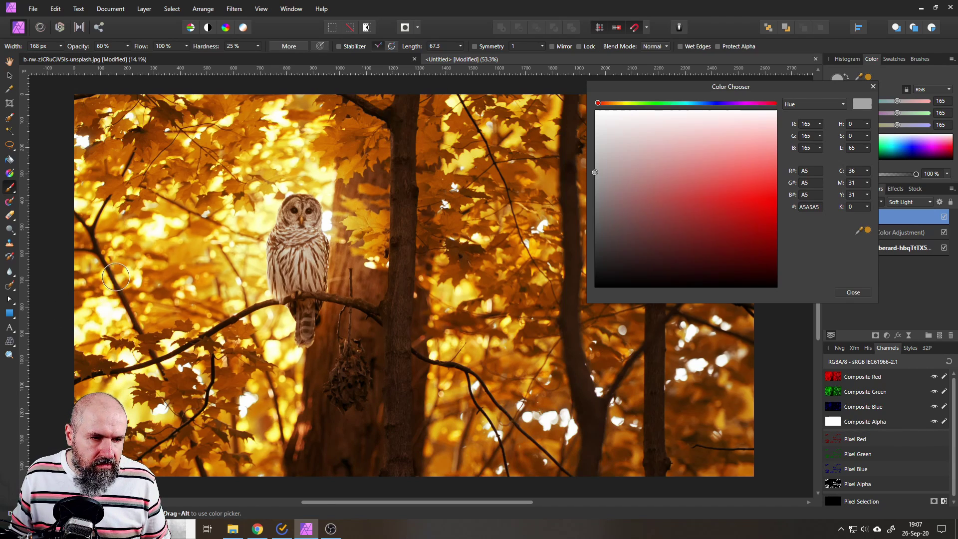
click(61, 47)
drag(62, 59, 53, 59)
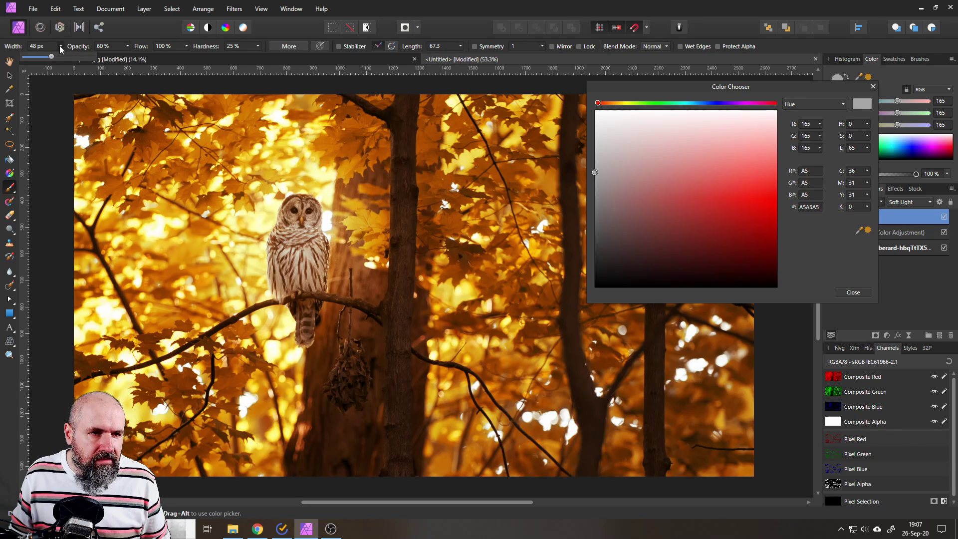
click(61, 46)
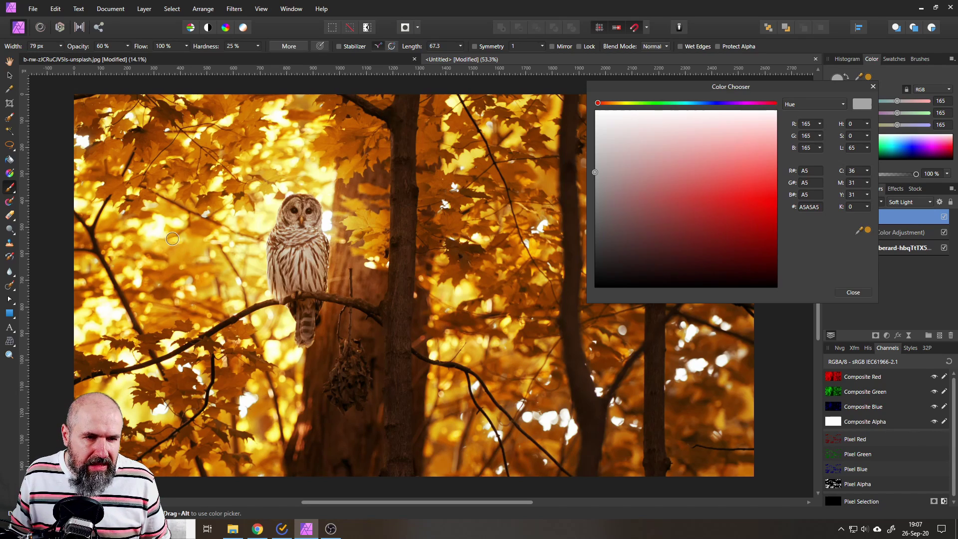
drag(381, 226, 374, 331)
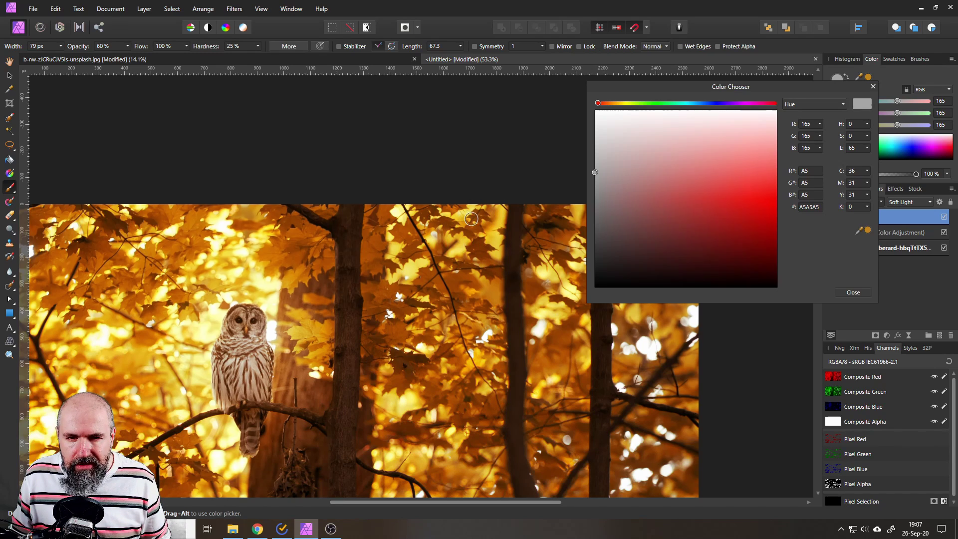
- Pick a dark grey and add a second pixel layer blended as Soft Light
scroll(350, 297, down, 2)
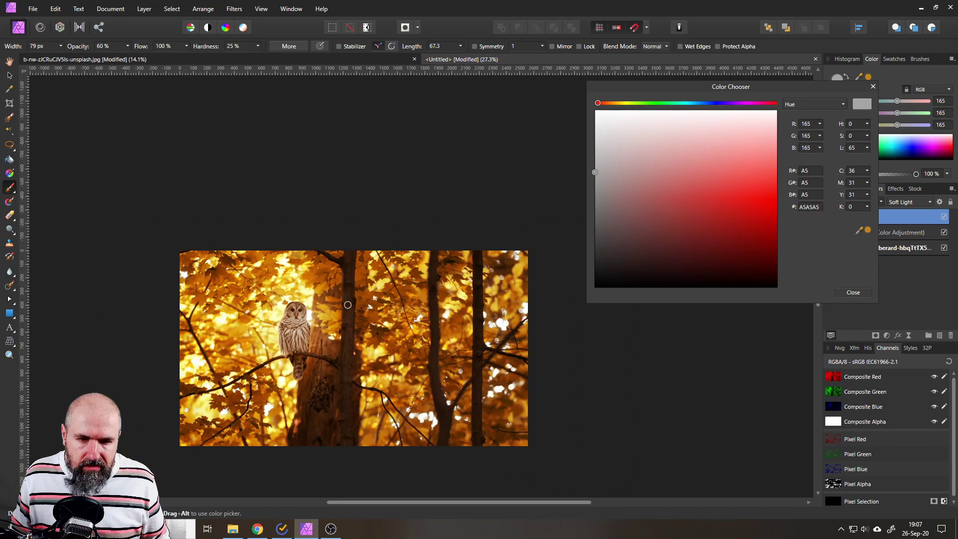
drag(600, 234, 583, 235)
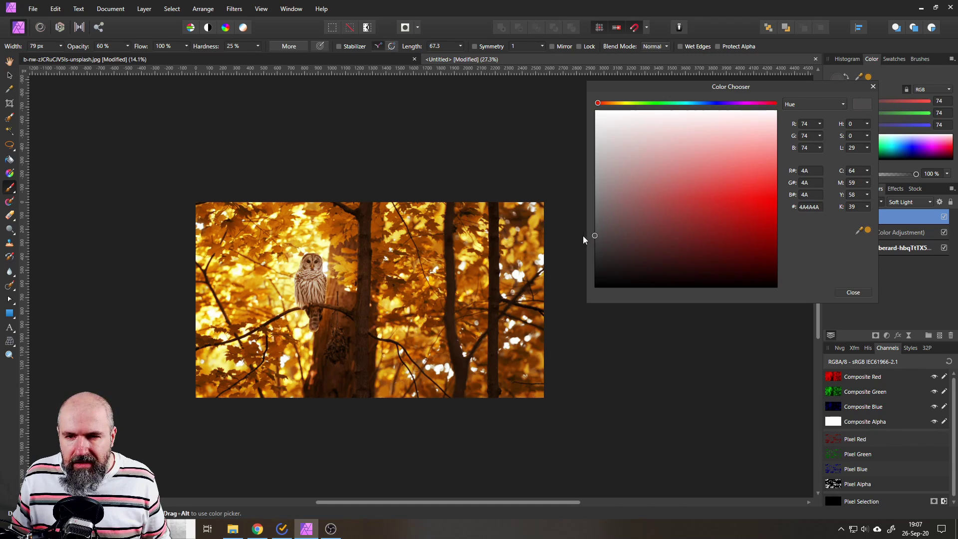
drag(682, 87, 531, 103)
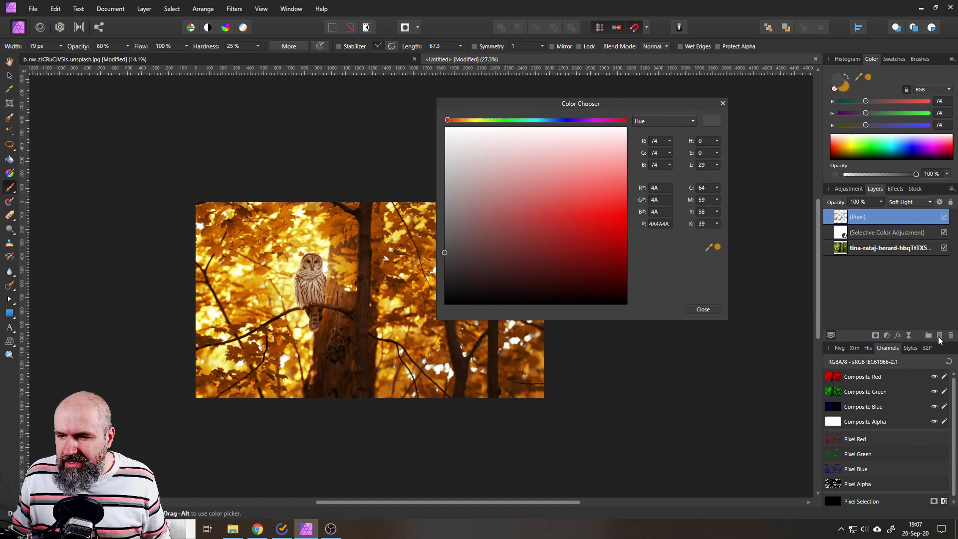
click(939, 335)
click(900, 202)
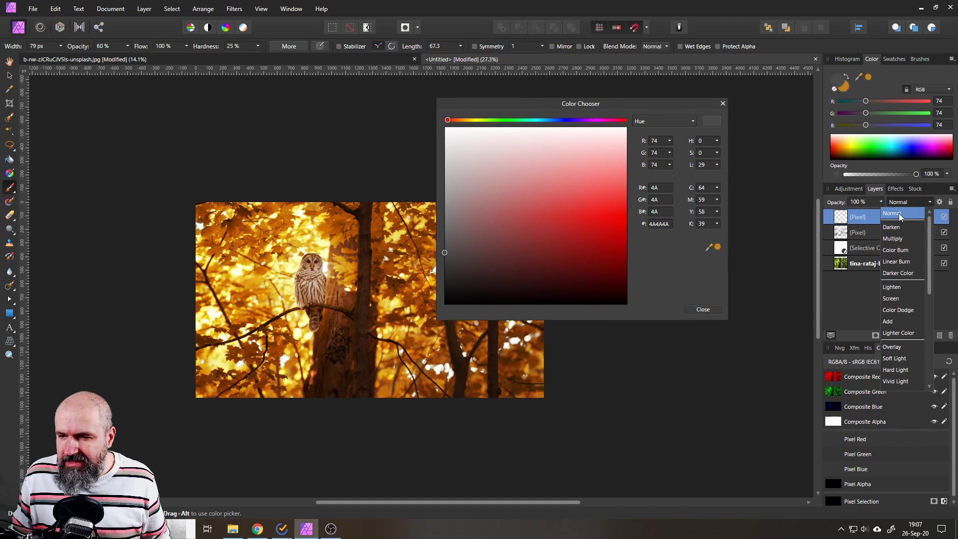
click(901, 359)
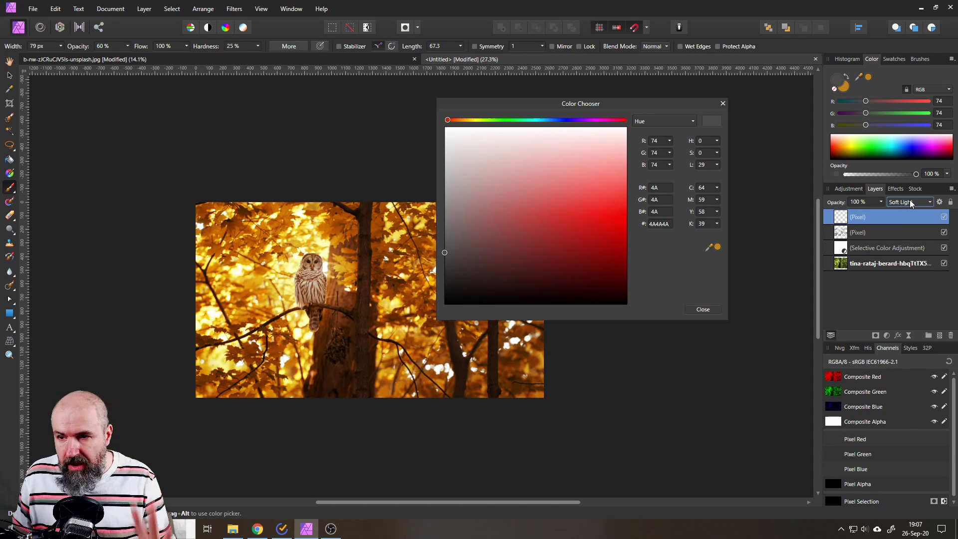
- Enlarge the brush width to 775 px
click(60, 46)
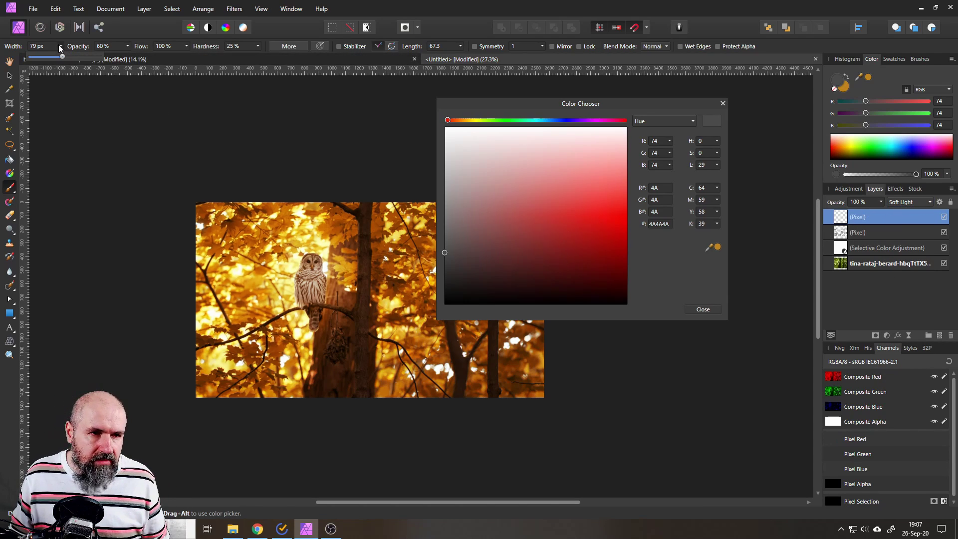
click(81, 58)
drag(81, 58, 90, 57)
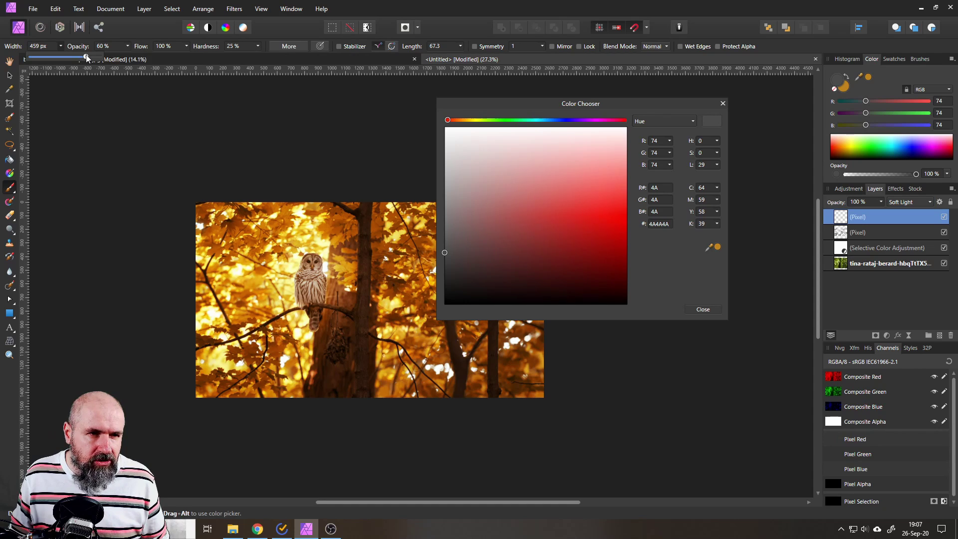
click(61, 46)
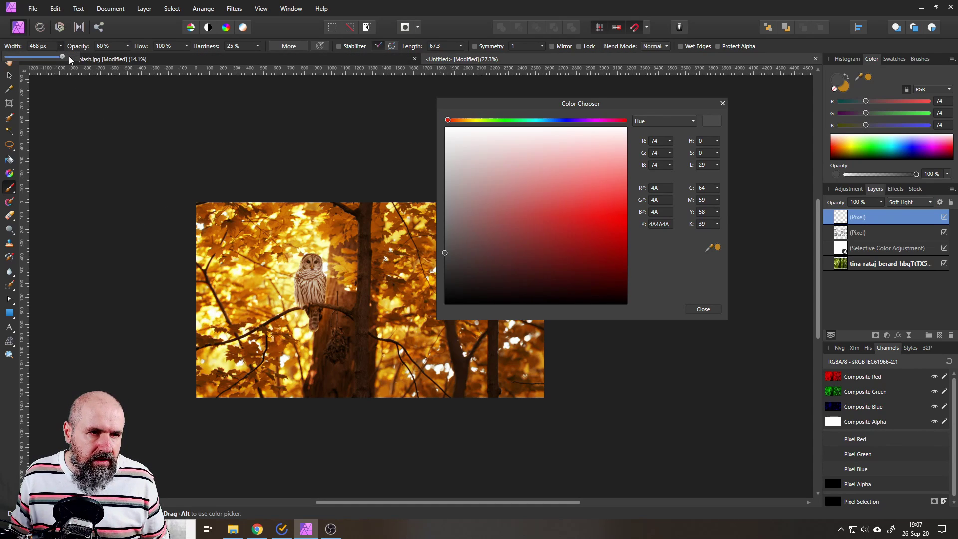
drag(65, 57, 67, 51)
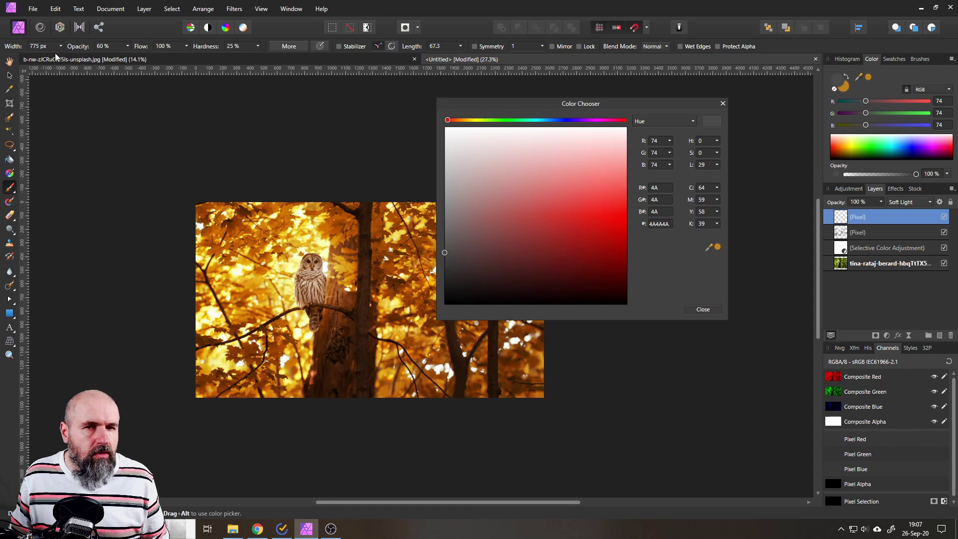
- Paint dark grey #333333 strokes on the Soft Light layer, near the bottom-left corner and down the right side
click(445, 270)
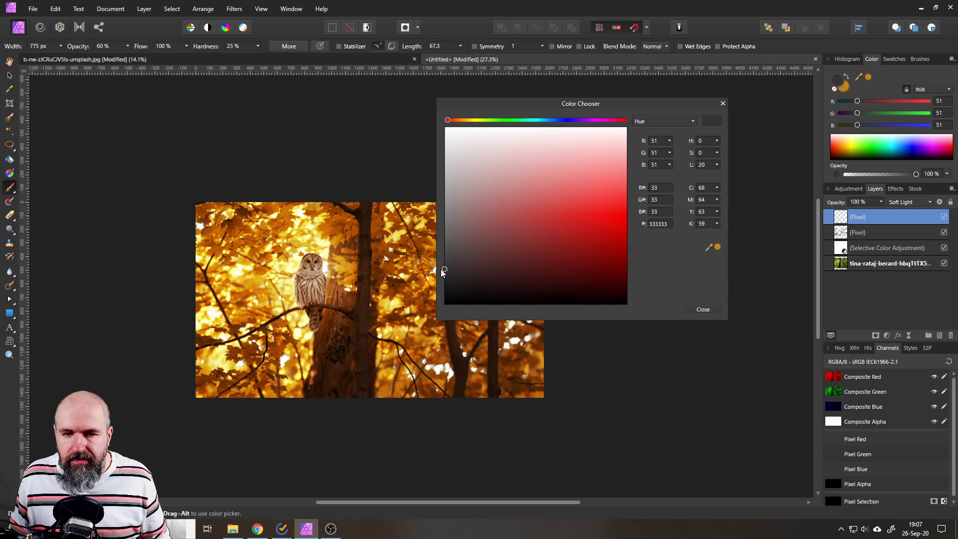
drag(463, 108, 630, 106)
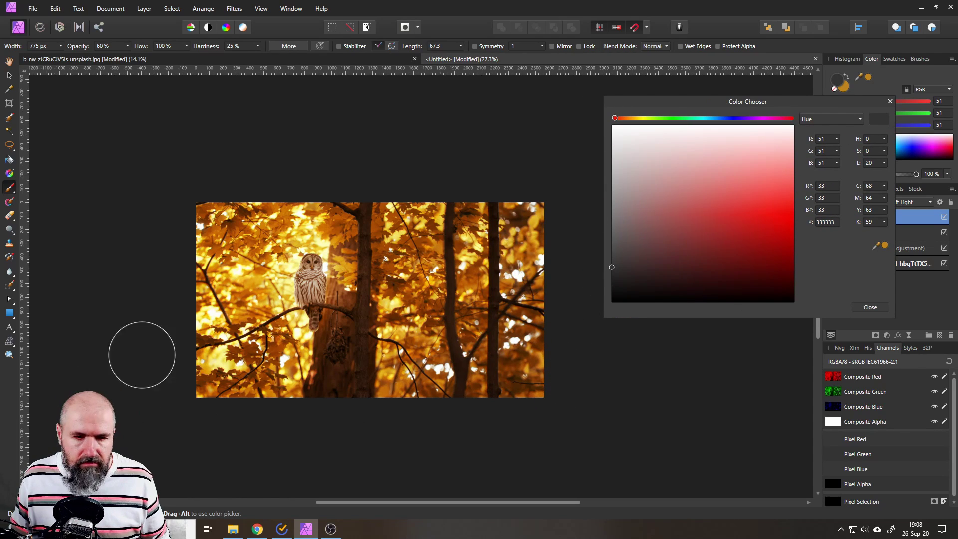
click(191, 384)
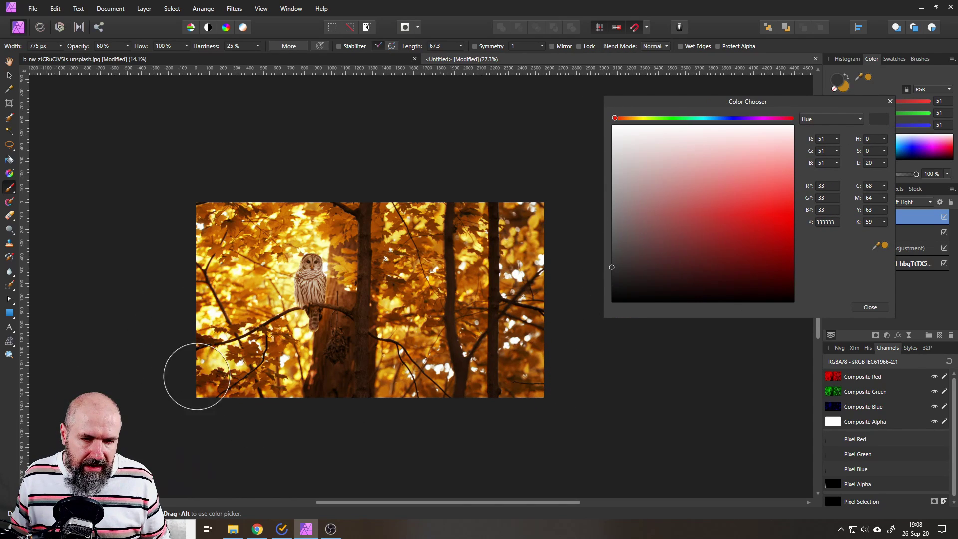
mouse_move(557, 285)
mouse_down()
mouse_move(427, 395)
mouse_move(474, 167)
mouse_up()
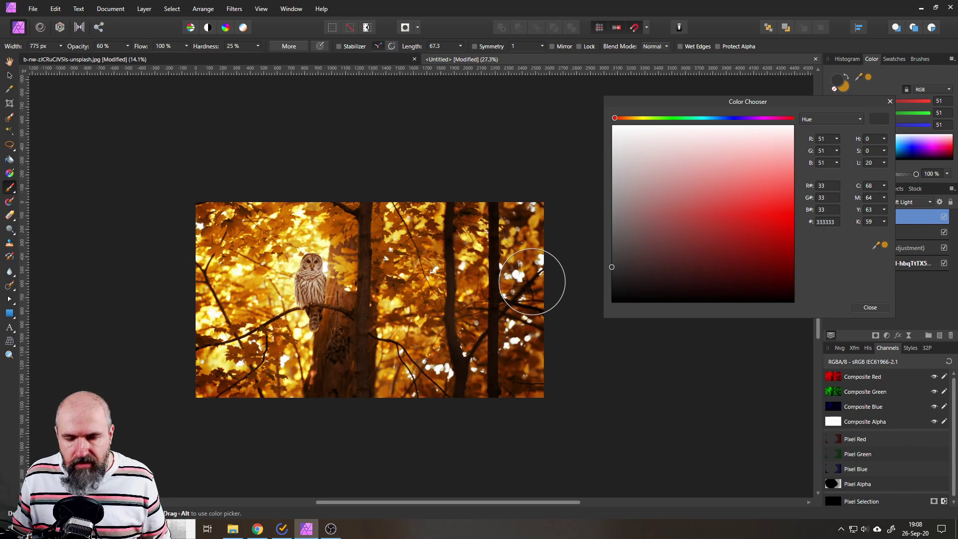
scroll(530, 277, up, 3)
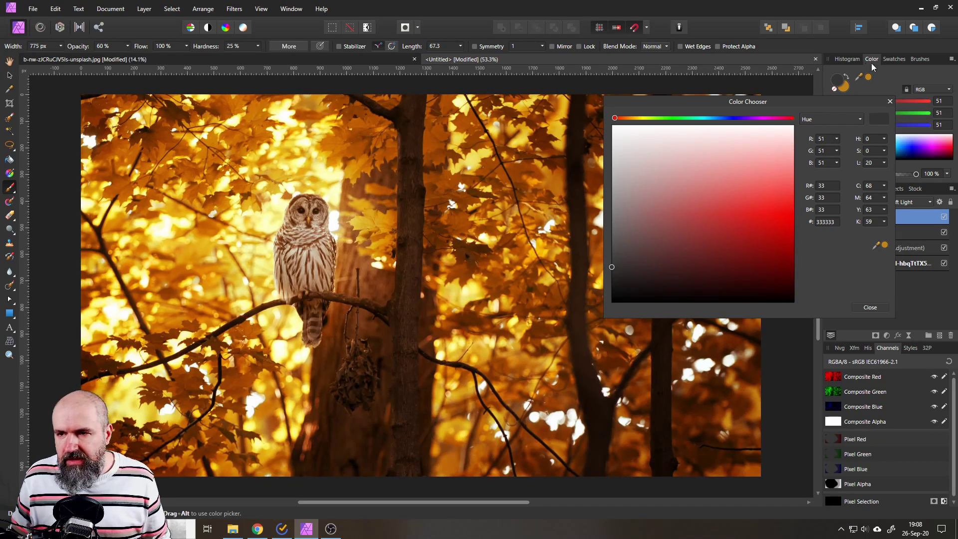
- Close the colour chooser, compare the top burn layer on and off, and paint another dark stroke on the trees
click(889, 102)
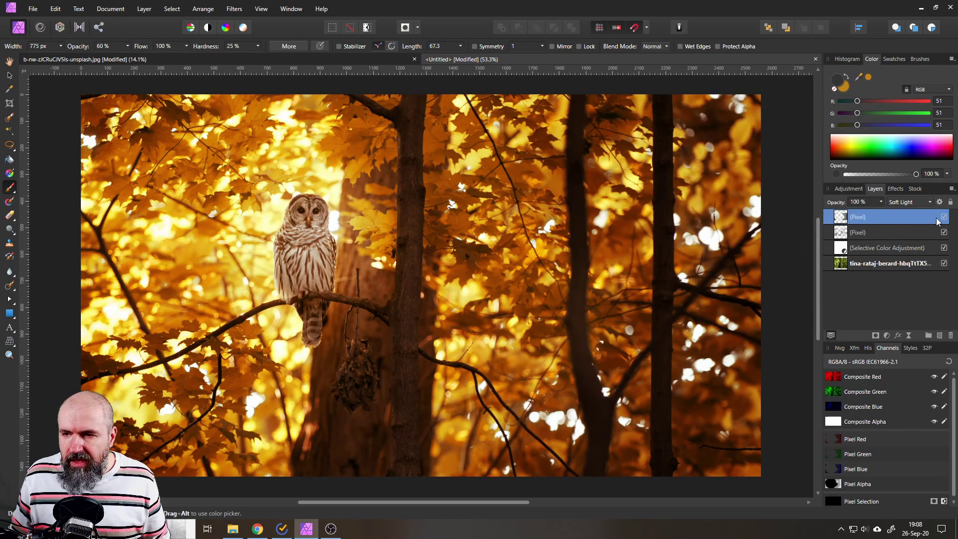
click(944, 217)
click(944, 217)
click(944, 217)
click(944, 217)
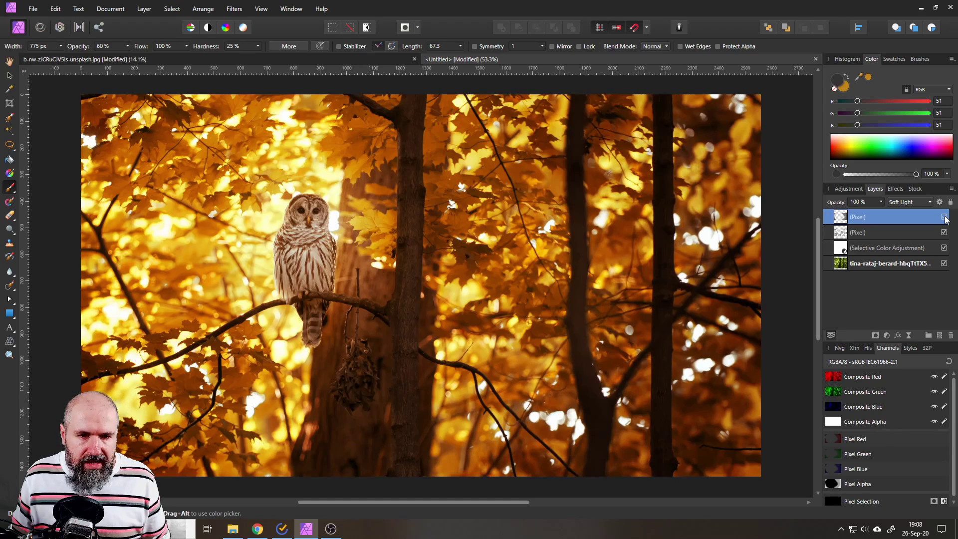
click(944, 217)
click(944, 217)
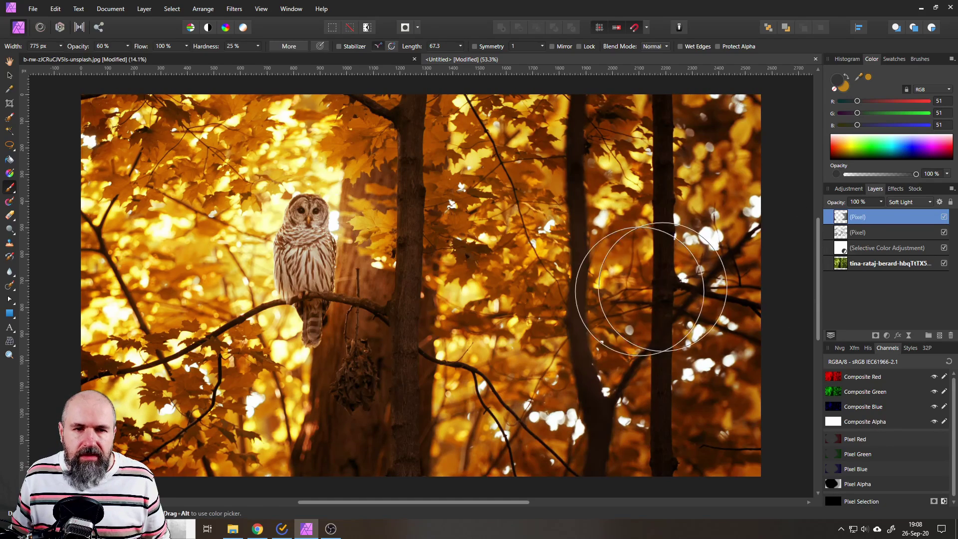
mouse_move(289, 260)
mouse_down()
mouse_move(310, 274)
mouse_move(342, 246)
mouse_move(359, 279)
mouse_up()
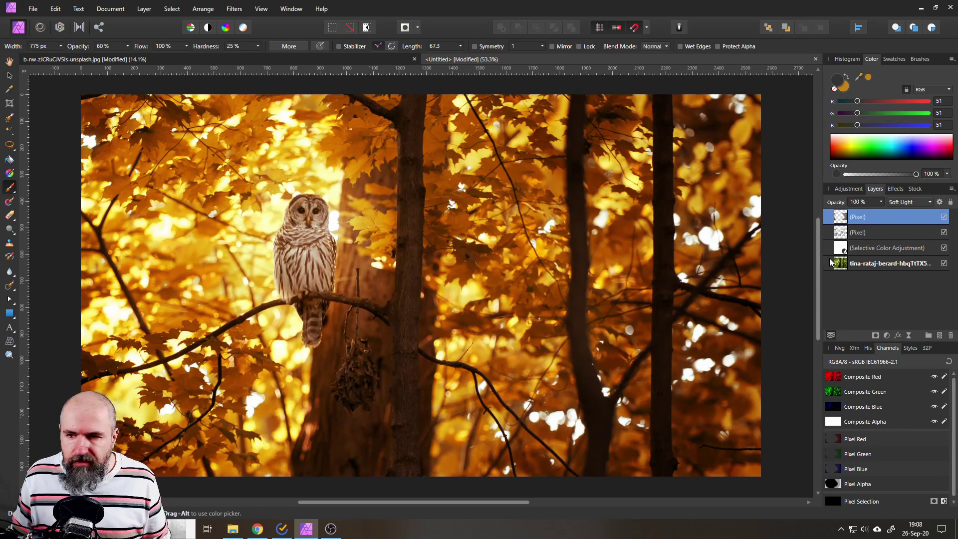
- Select both burn pixel layers and toggle their visibility to compare, leaving both visible
click(878, 233)
shift+click(891, 222)
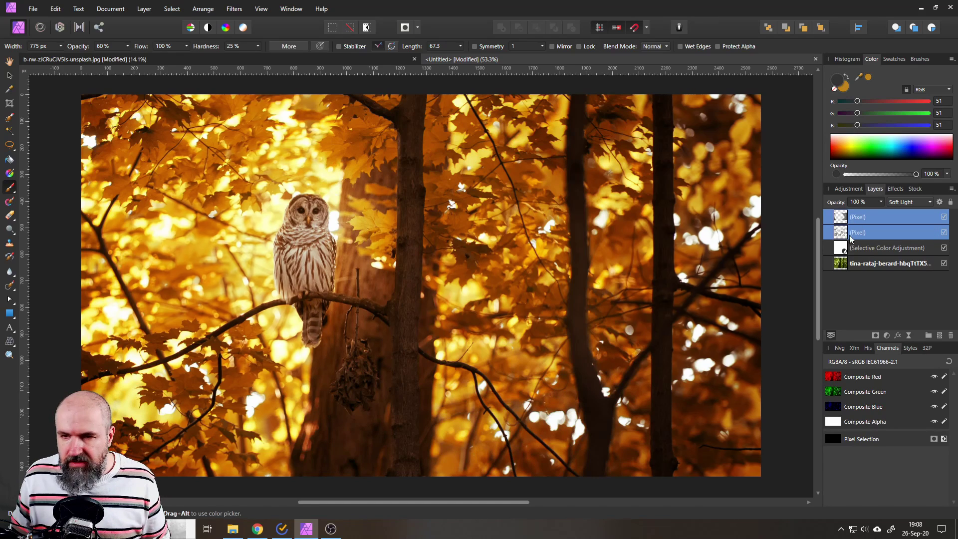
click(944, 232)
click(944, 233)
click(944, 232)
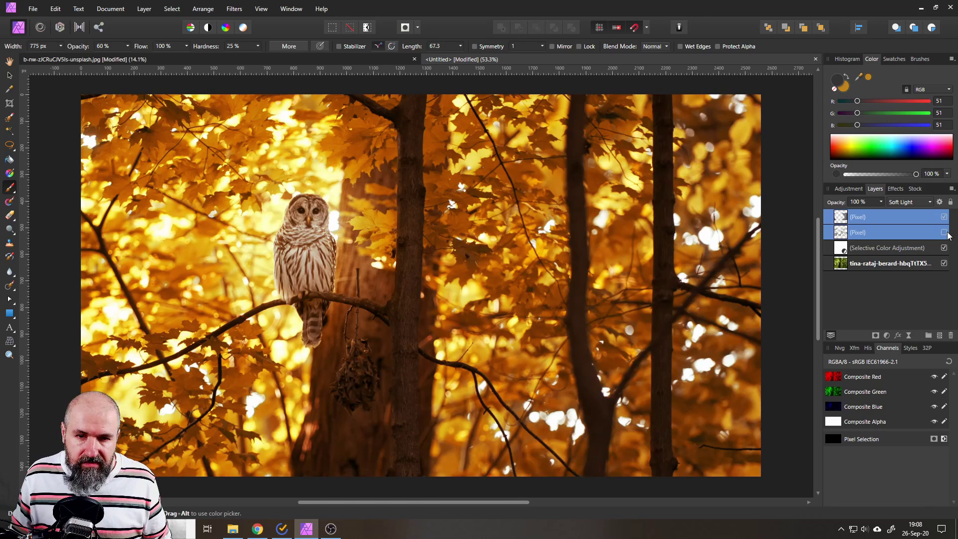
click(944, 232)
click(944, 232)
click(945, 233)
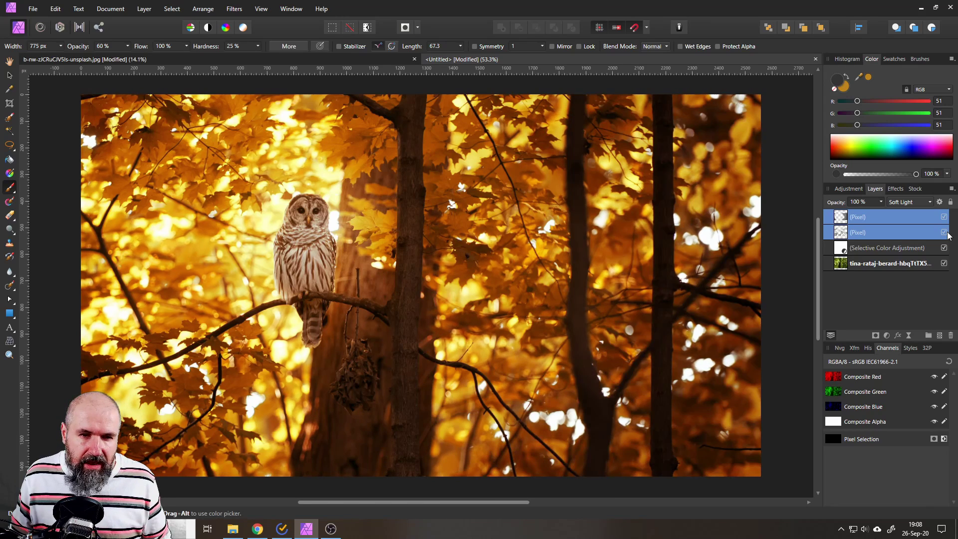
click(946, 233)
click(946, 233)
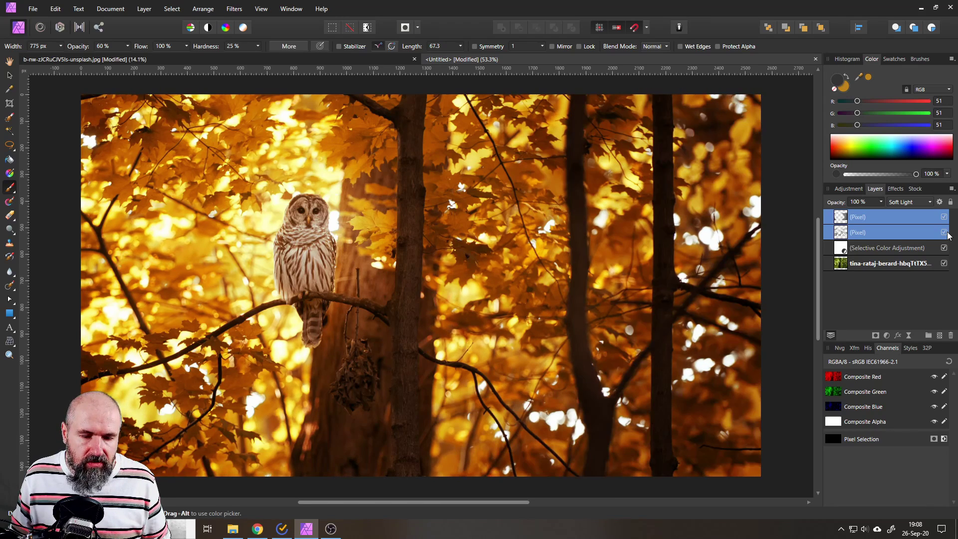
click(945, 233)
click(946, 233)
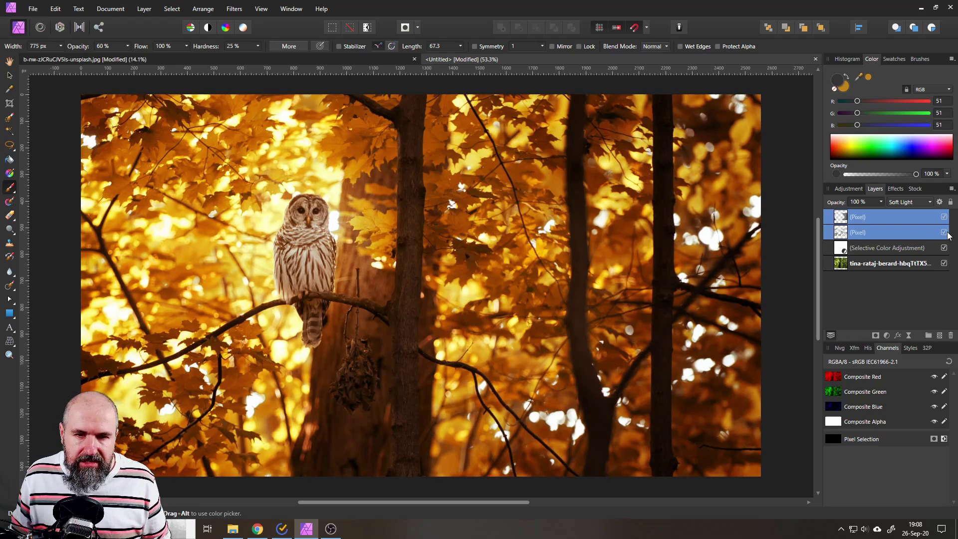
click(946, 233)
click(945, 233)
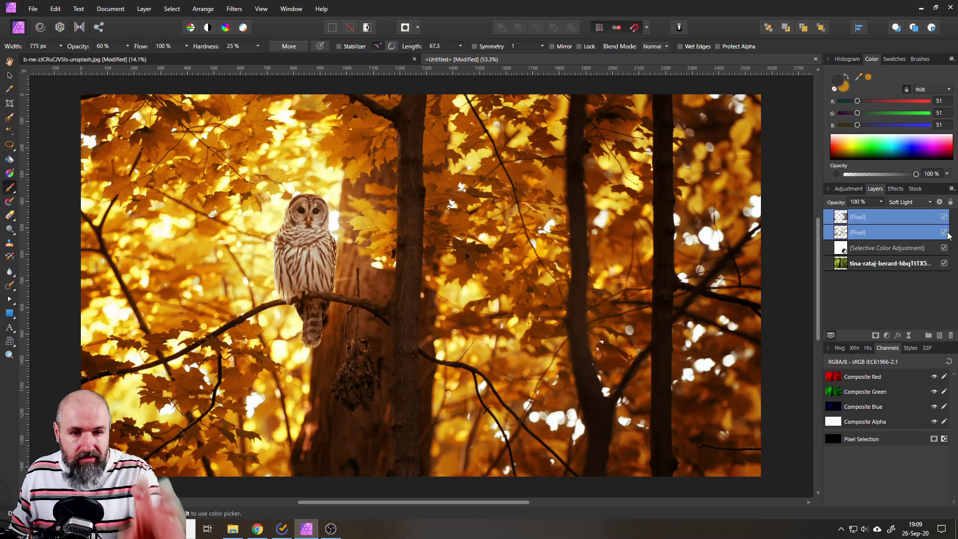
click(944, 232)
click(944, 232)
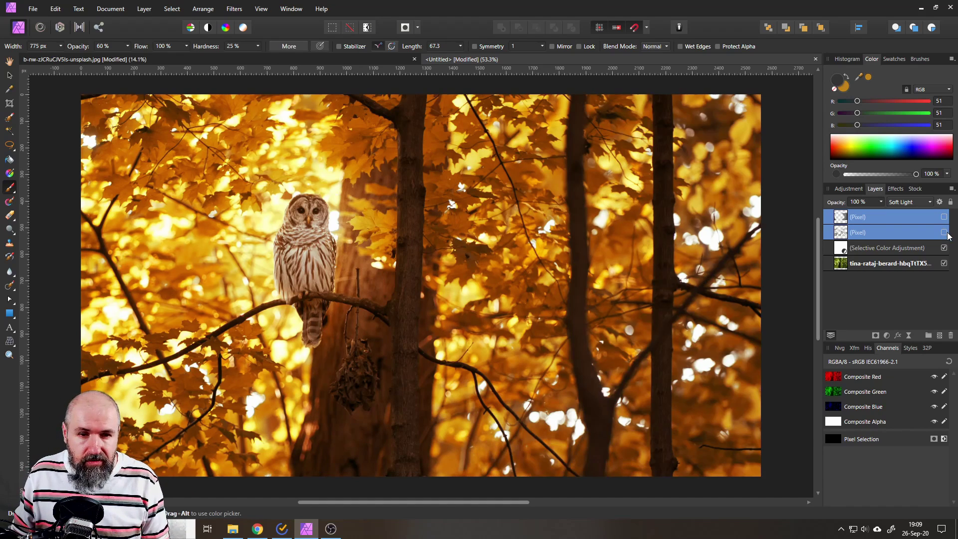
click(948, 233)
click(947, 233)
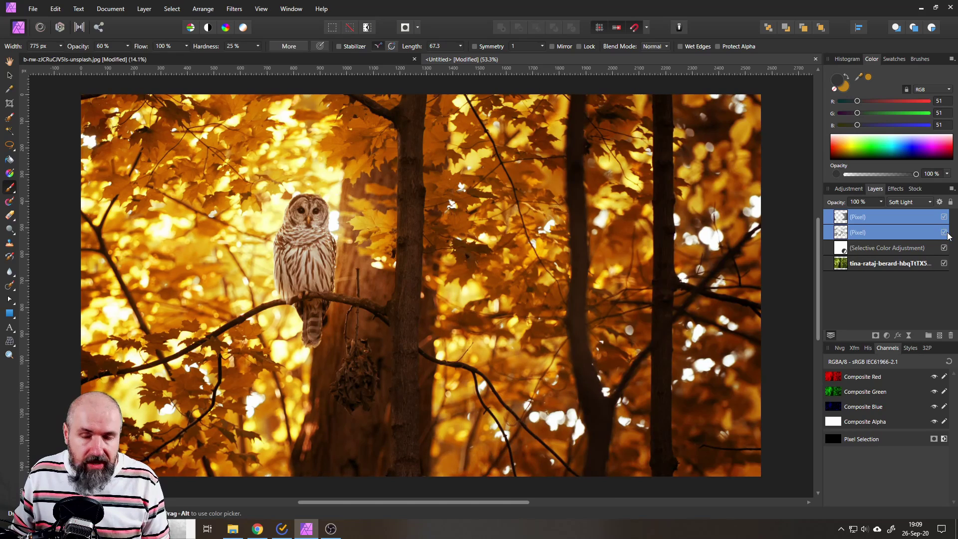